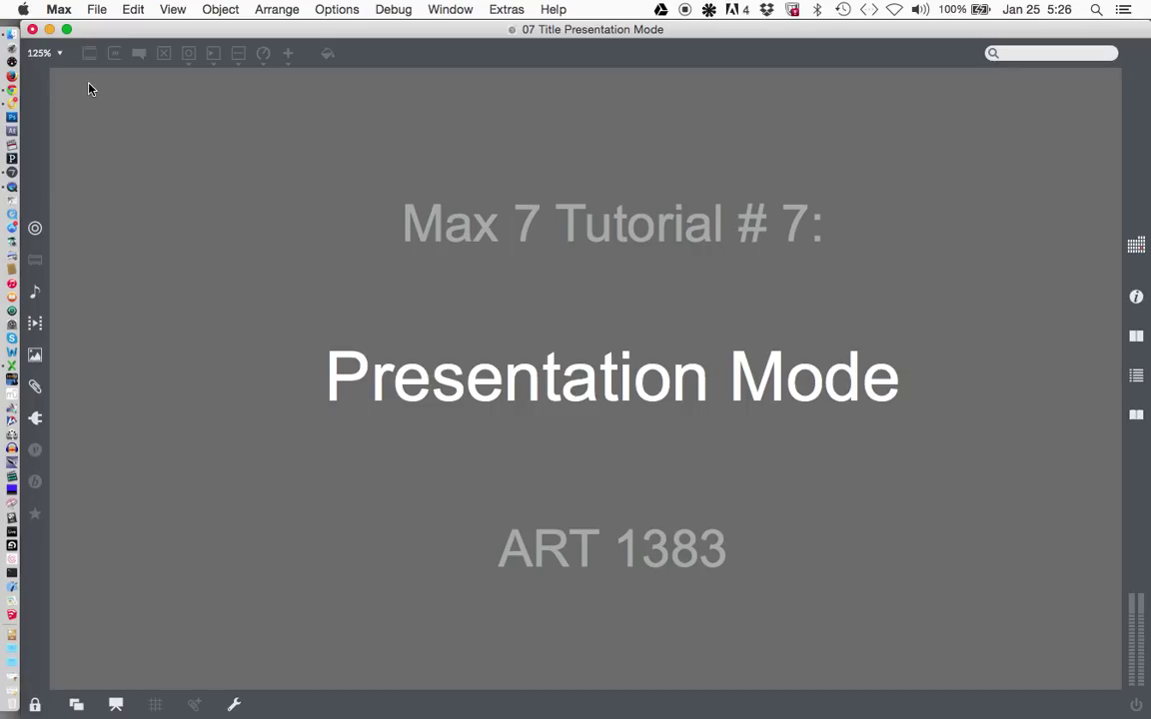
Step: Close the title patch to reveal the 07 Tutorial Presentation Mode egg-timer patcher
click(32, 29)
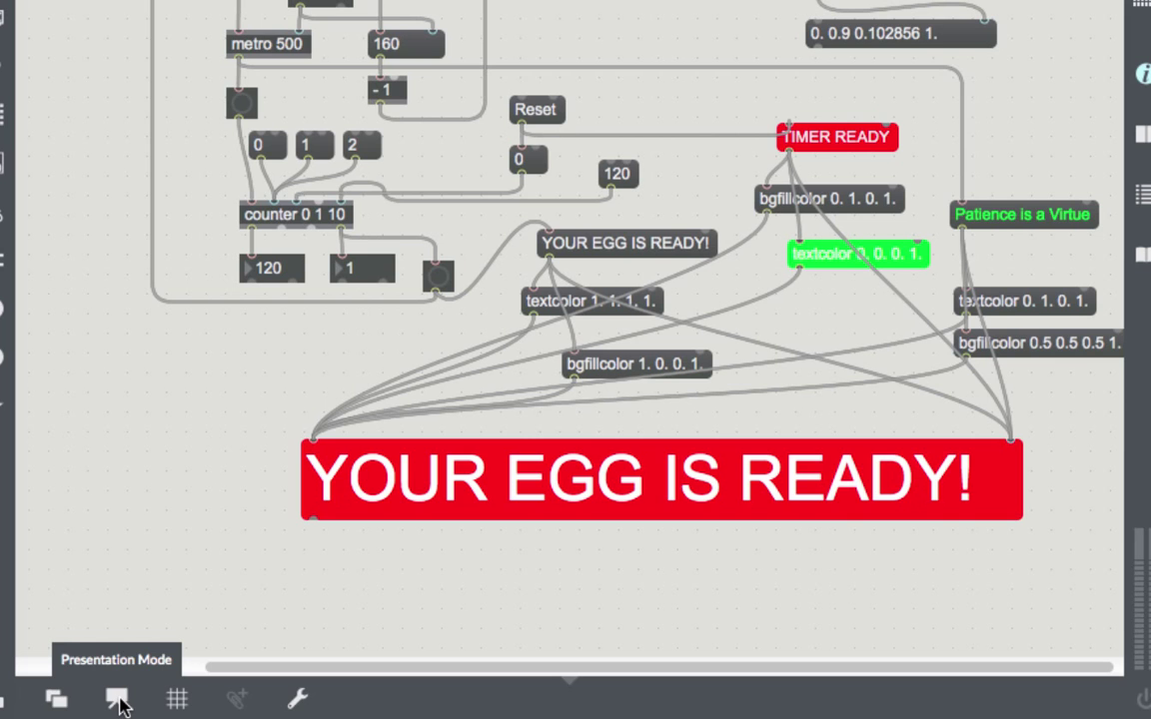
Step: Switch the egg-timer patcher to Presentation Mode, which shows an empty canvas
click(117, 702)
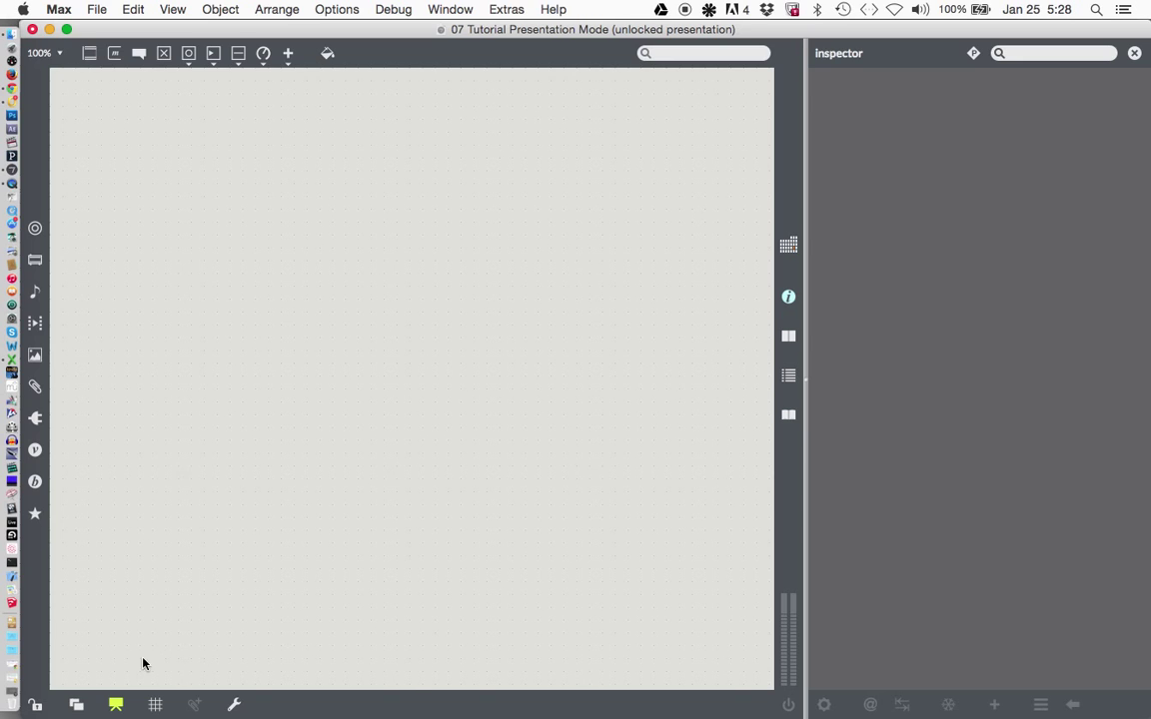
Step: Back in Patching Mode, select the YOUR EGG IS READY! message and show all its Inspector properties
click(116, 705)
scroll(215, 626, right, 5)
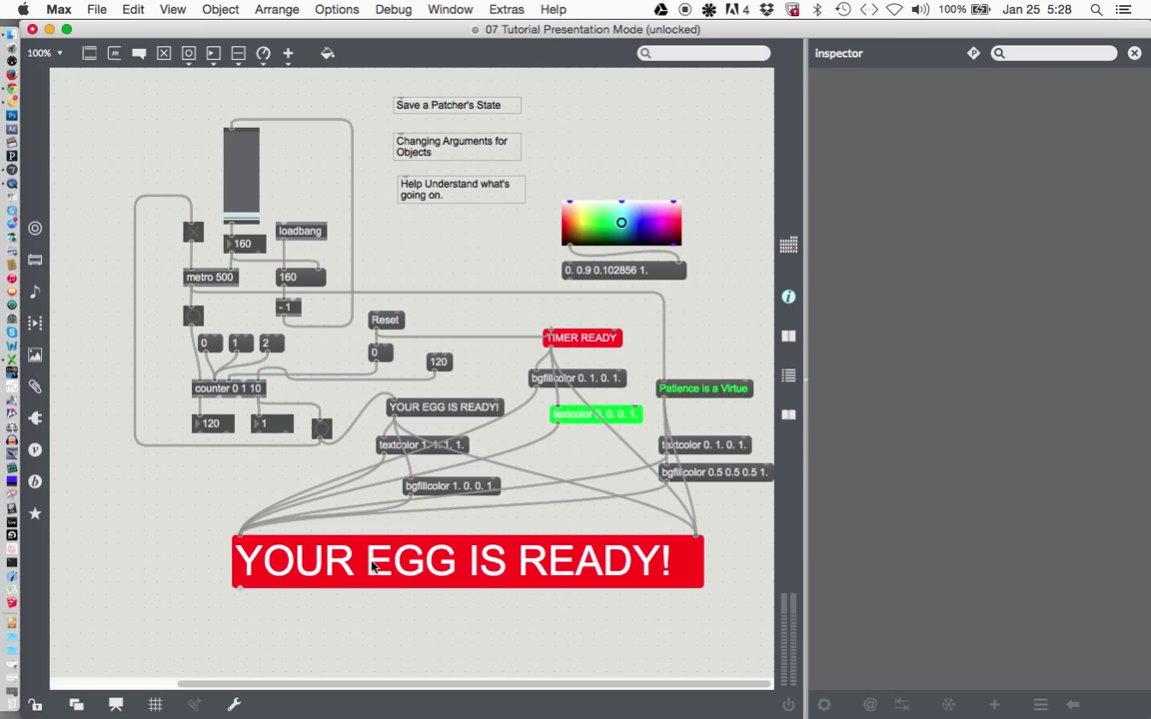
click(371, 567)
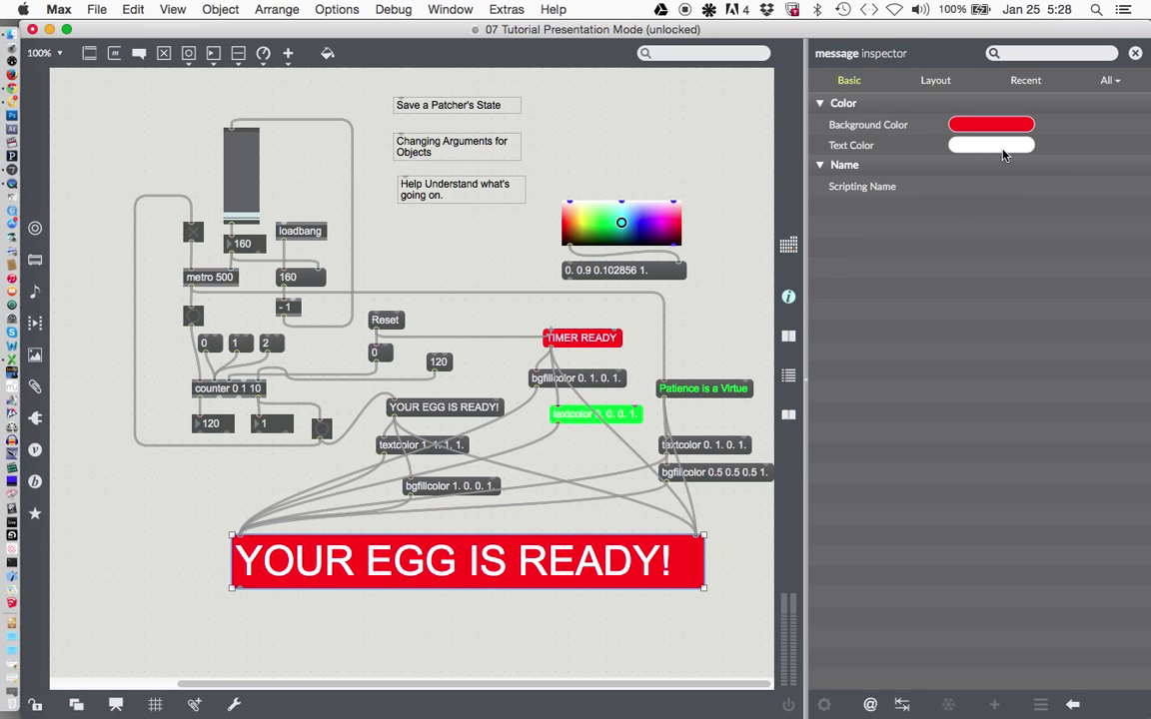
click(1107, 81)
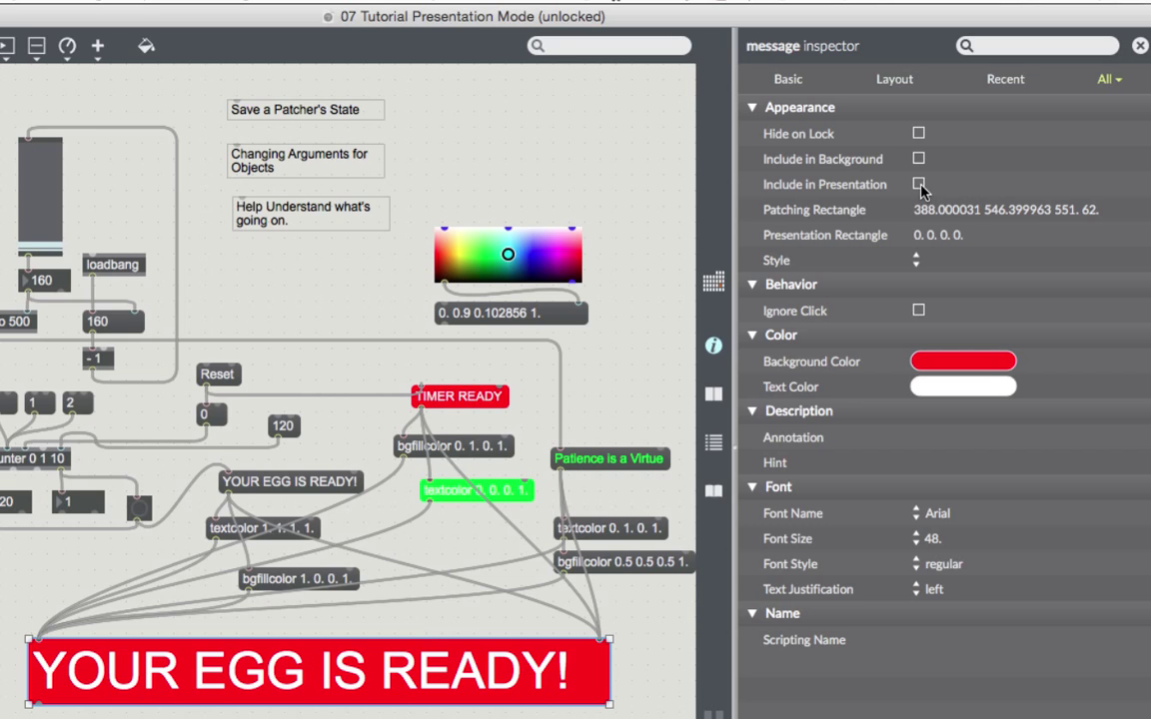
Step: Enable Include in Presentation for the YOUR EGG IS READY! message in the Inspector
click(919, 186)
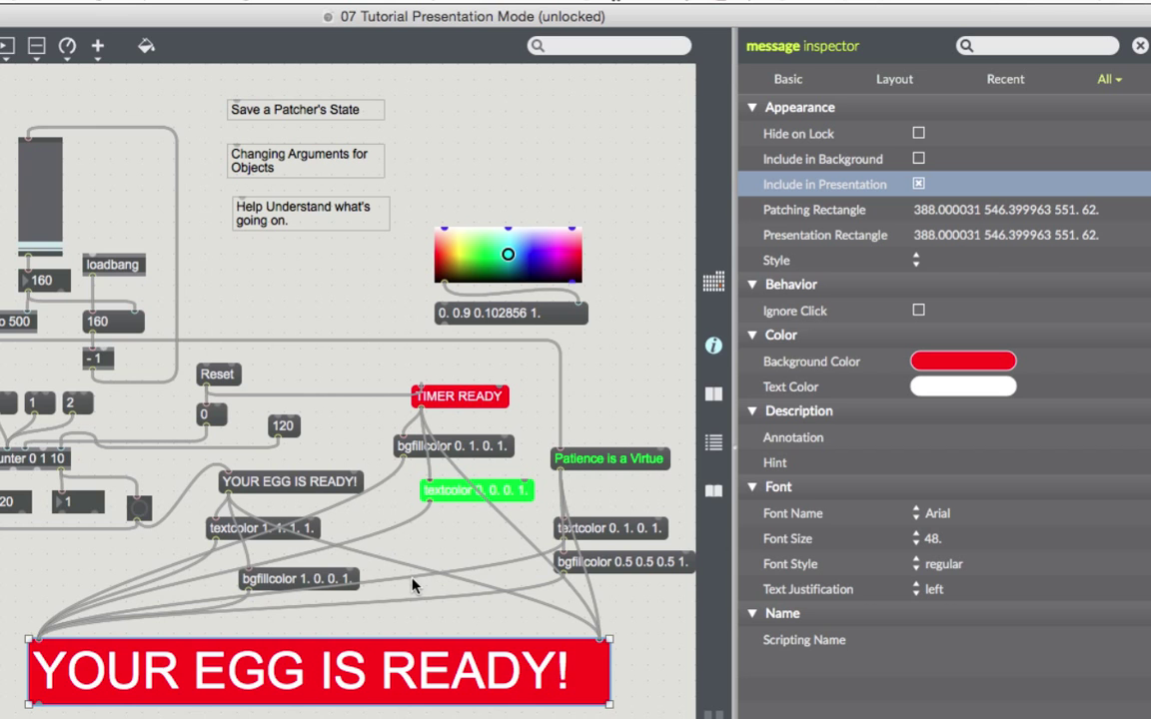
scroll(404, 600, left, 2)
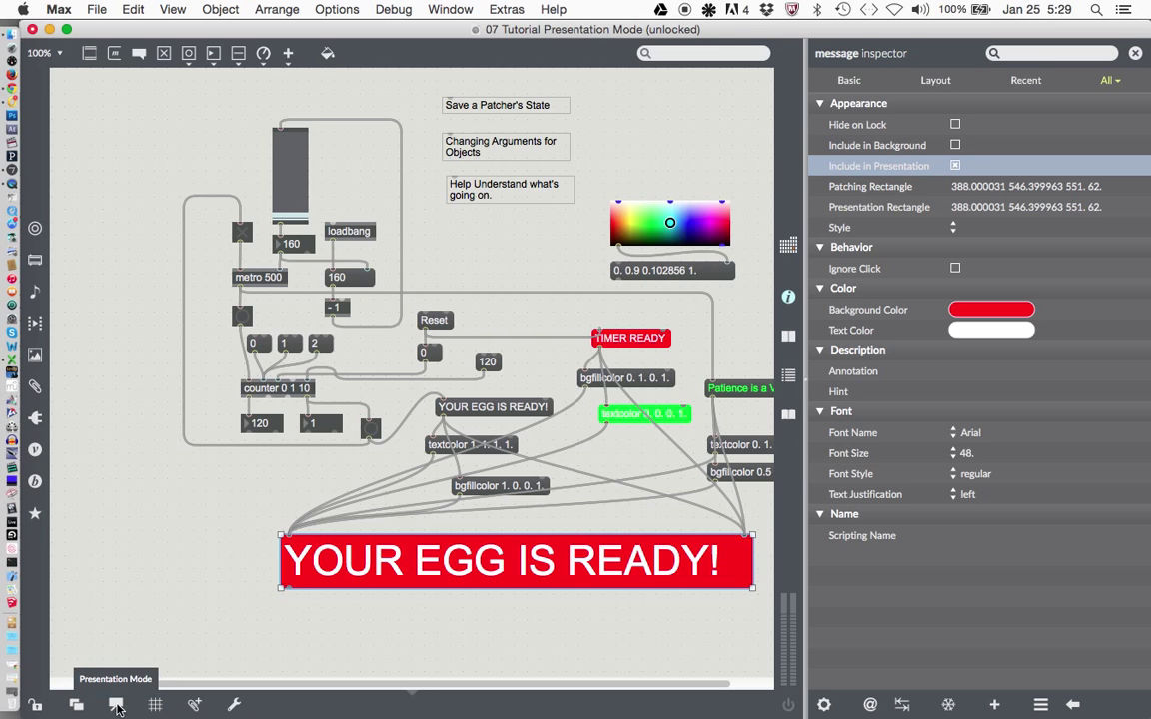
Step: Switch to presentation view, where the red message is the only object, and lock the patcher
click(116, 706)
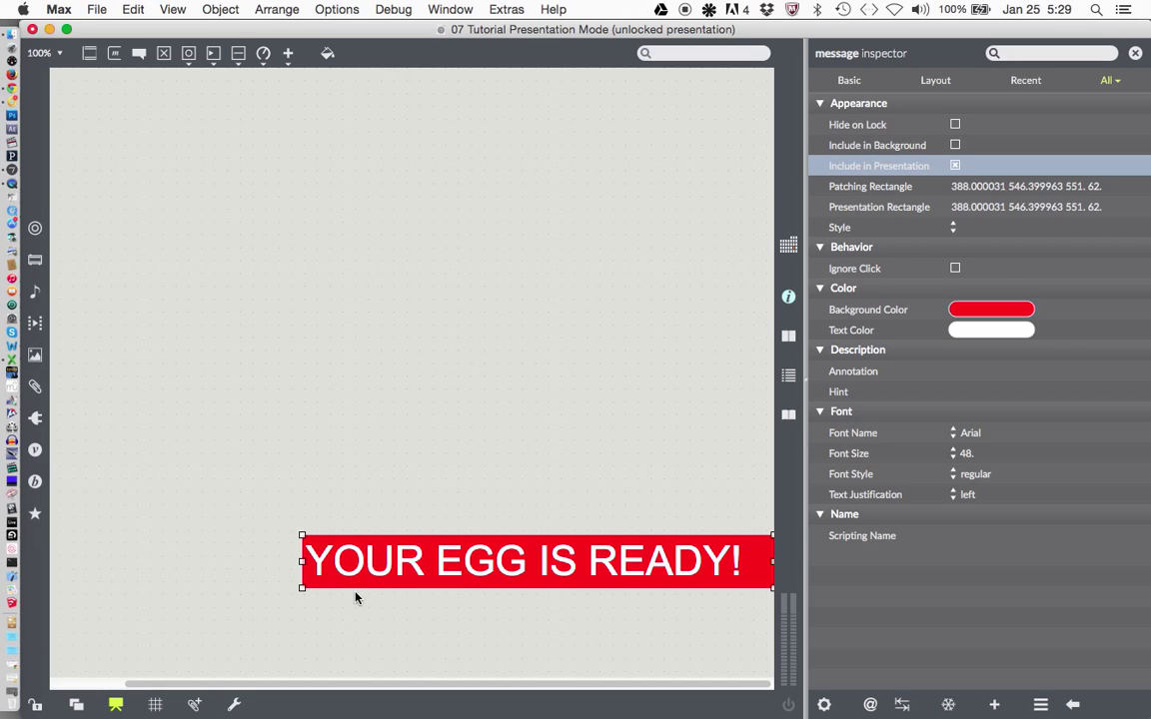
key(super+e)
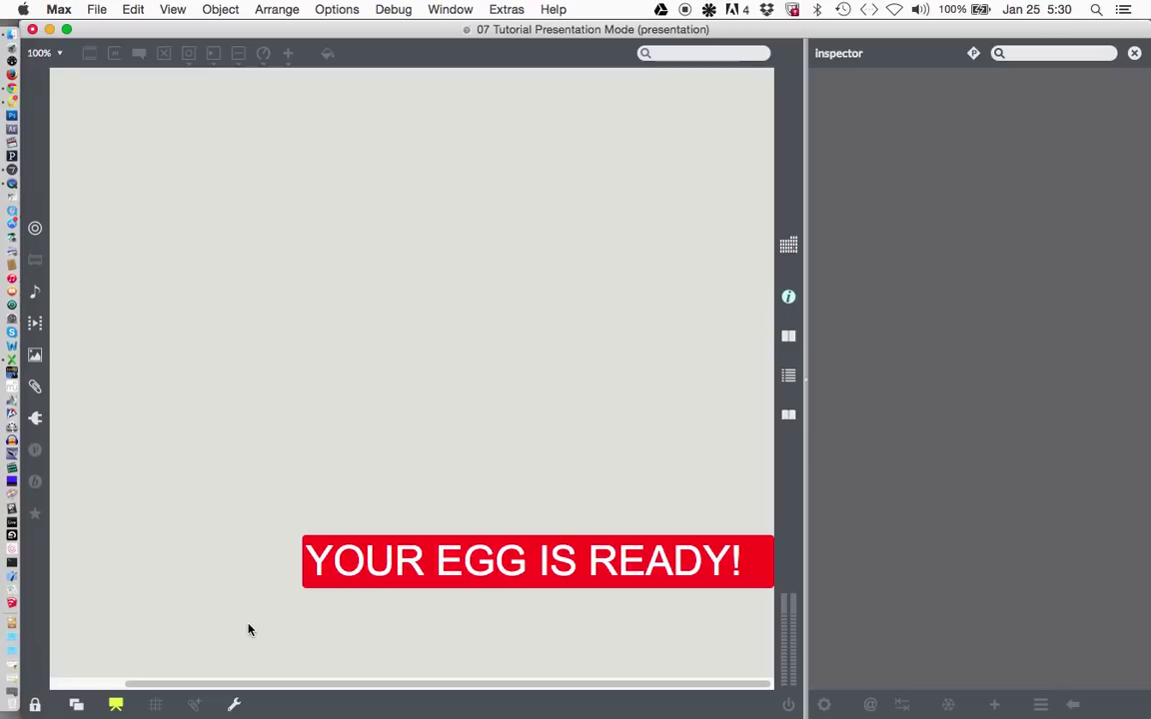
Step: In the unlocked patching view, drag the YOUR EGG IS READY! message left and down to 104, 592
click(116, 705)
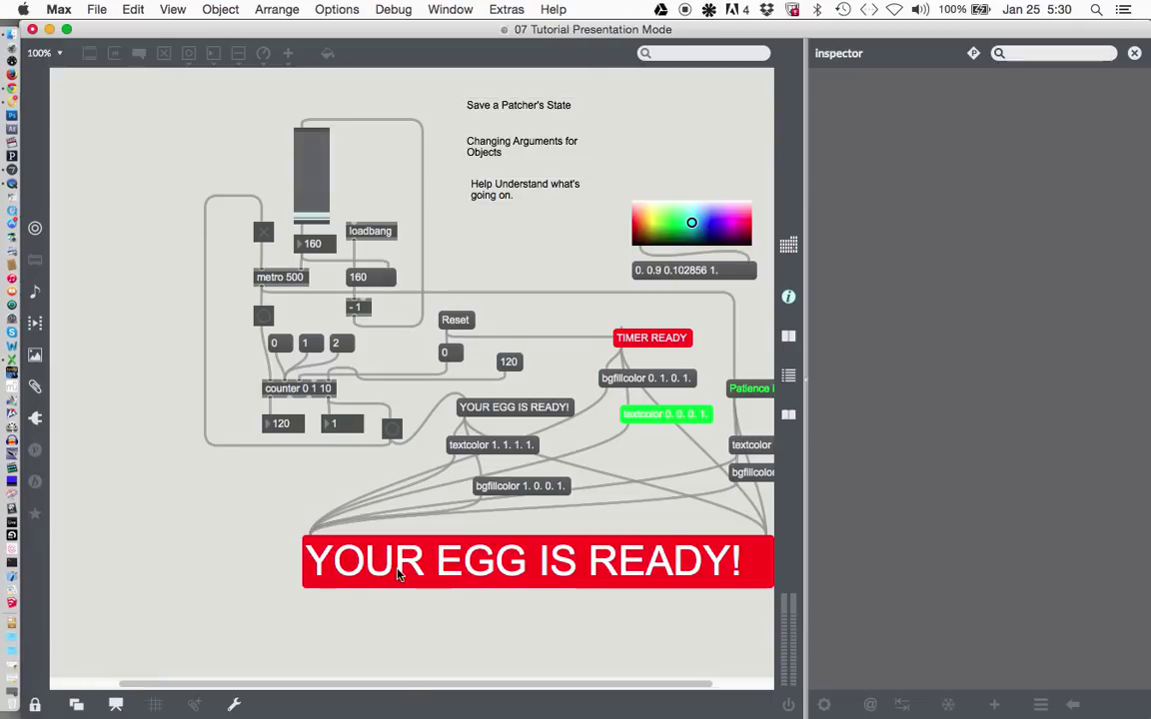
key(super+e)
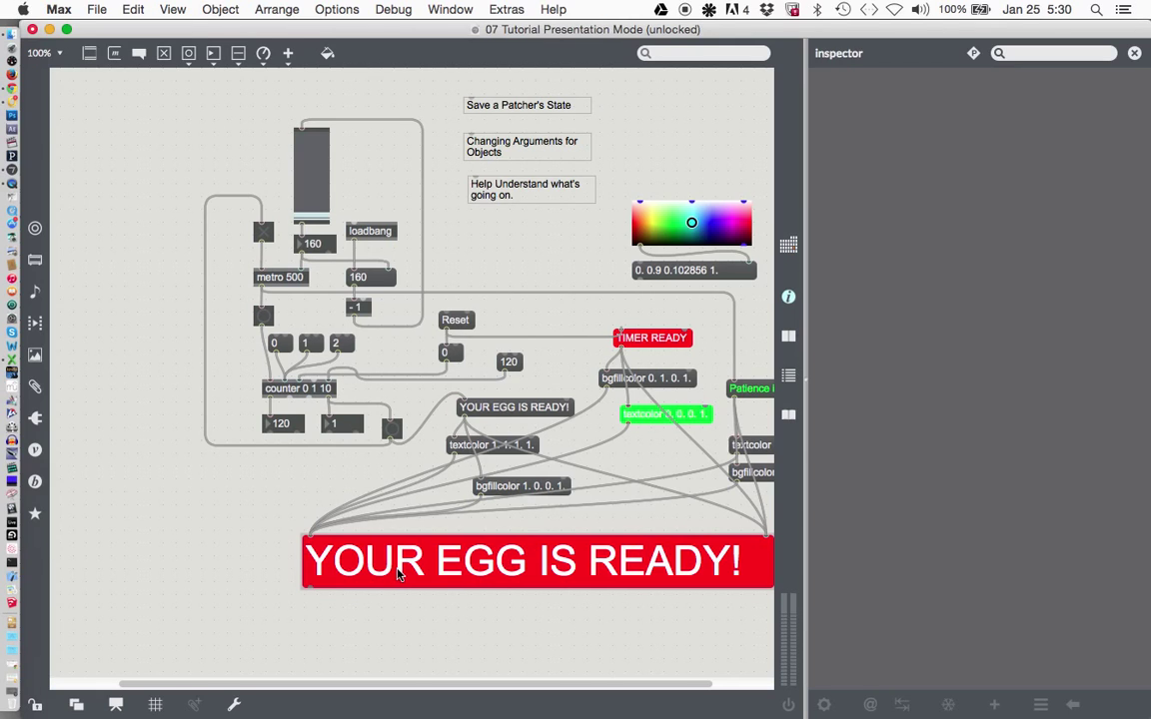
click(404, 568)
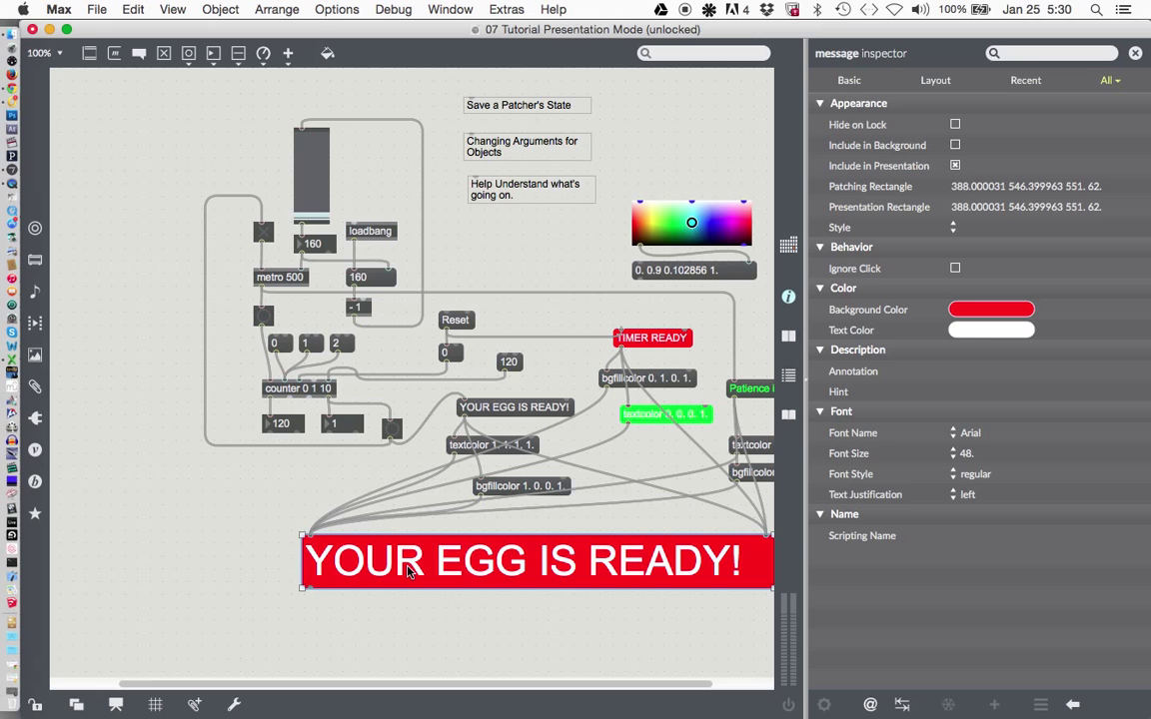
drag(407, 570, 150, 623)
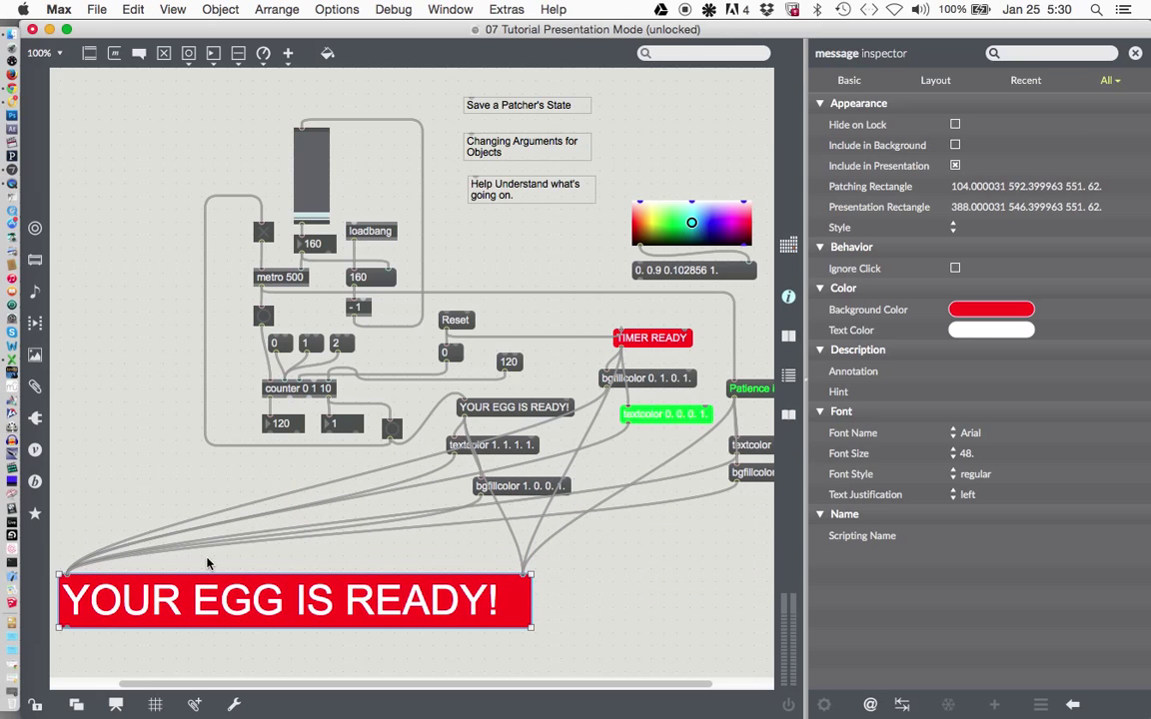
click(208, 565)
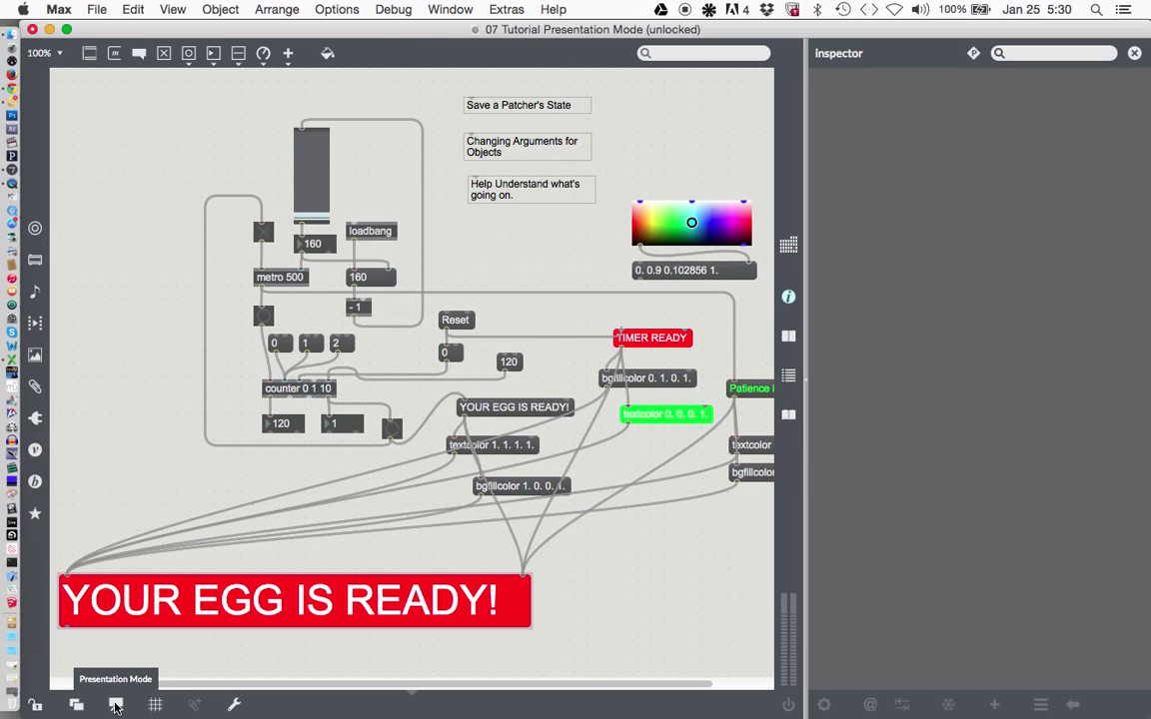
Step: In presentation view, drag the red message up near the top, then lock the patcher
click(116, 705)
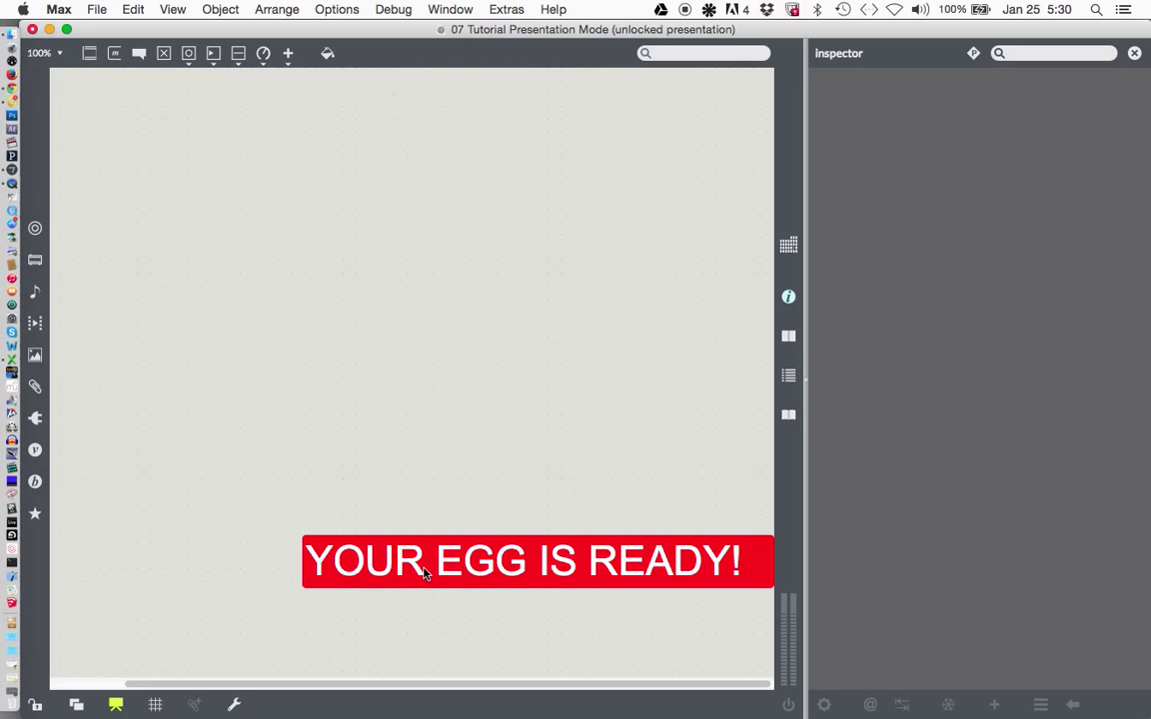
key(super+e)
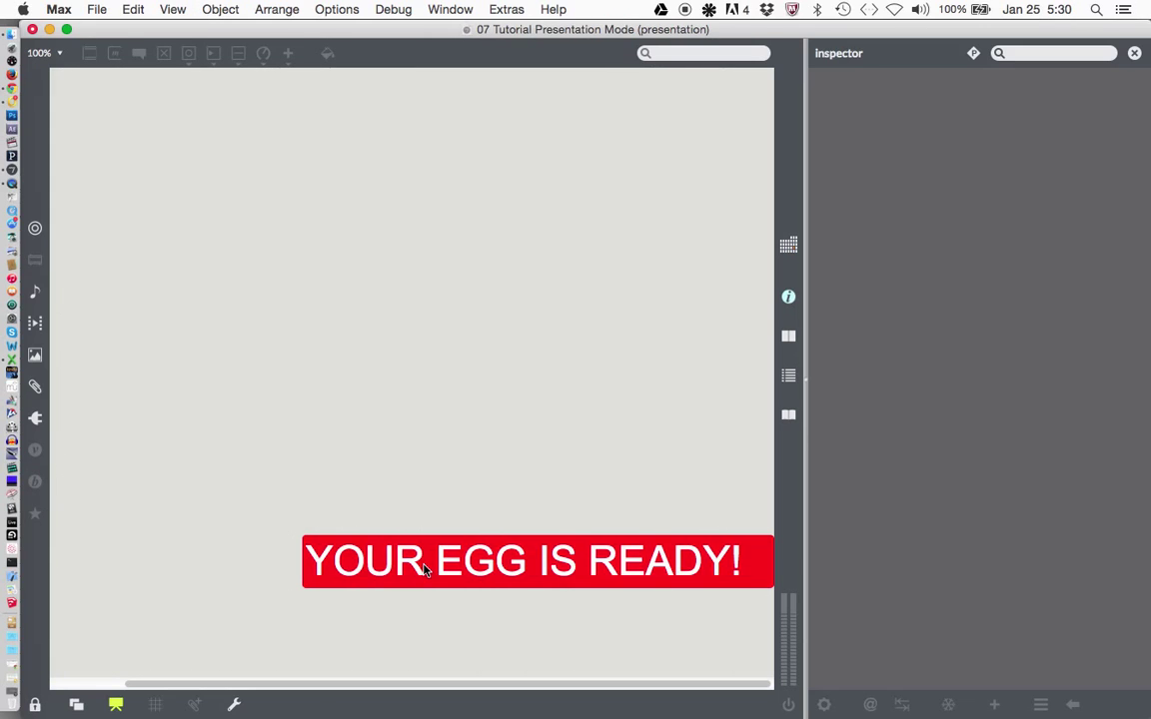
key(super+e)
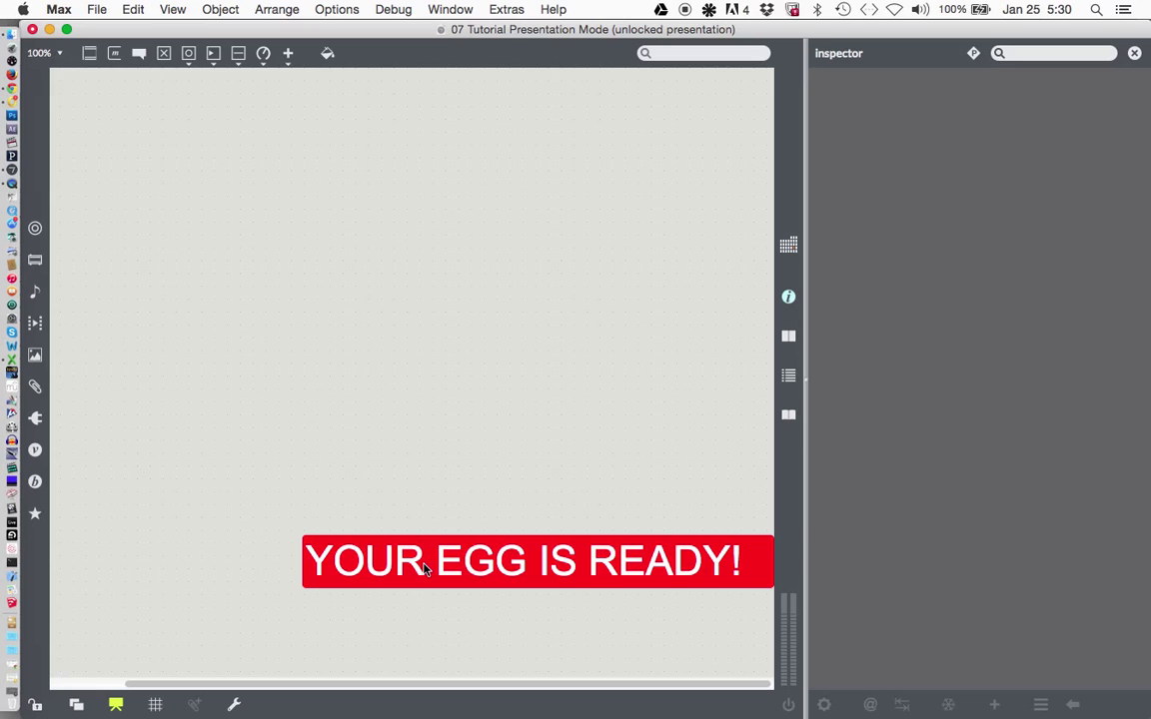
click(424, 567)
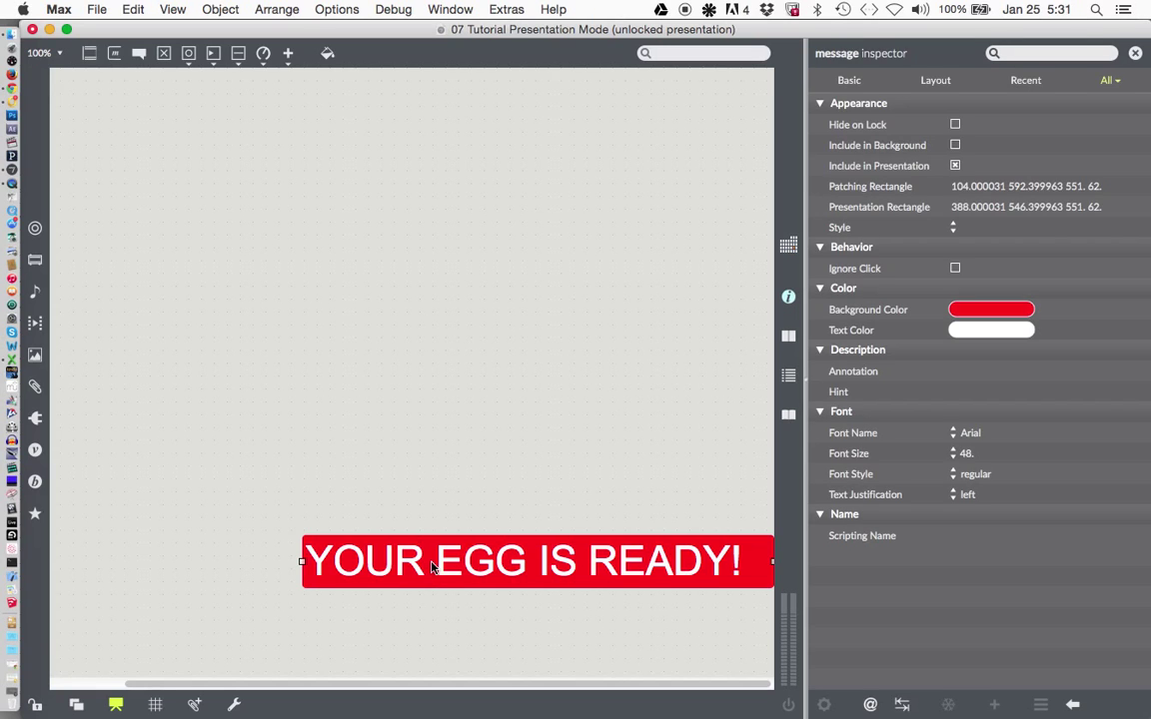
drag(436, 571, 304, 137)
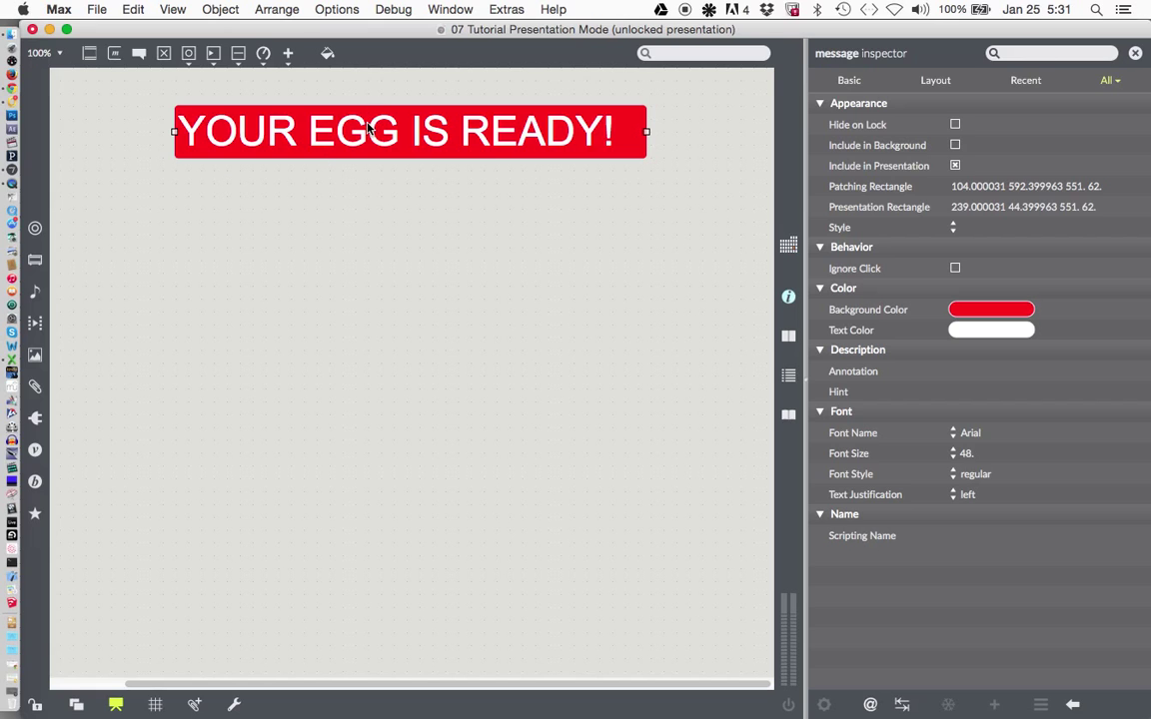
key(super+e)
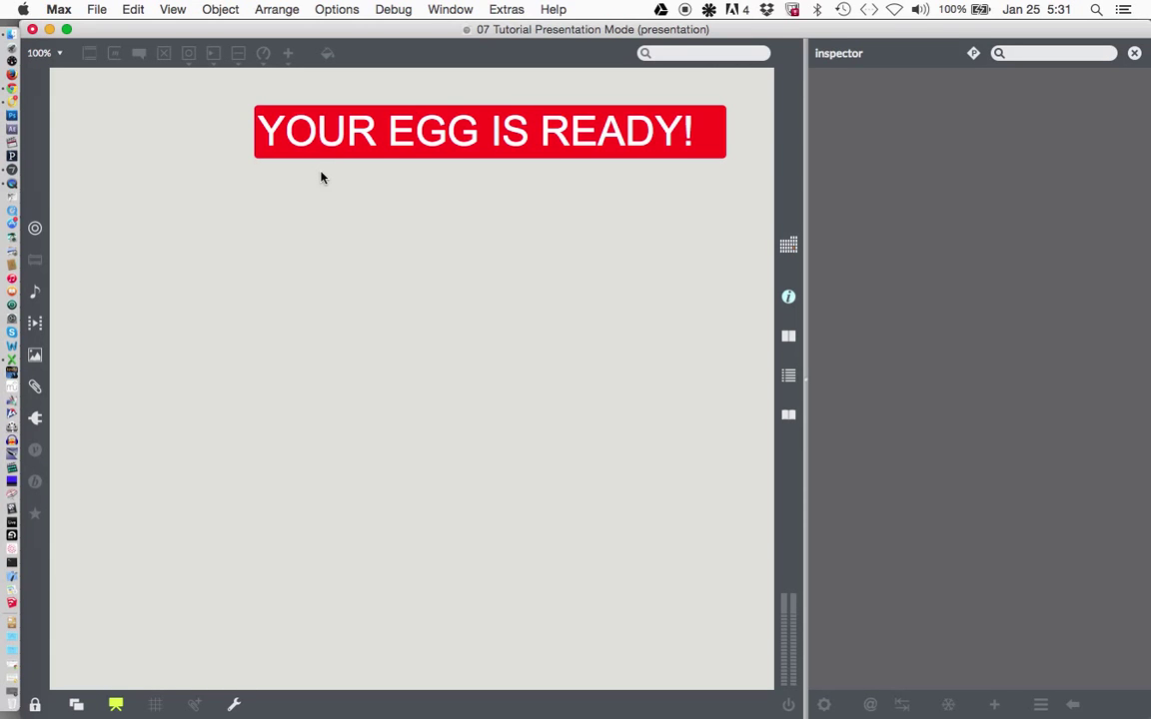
key(super+e)
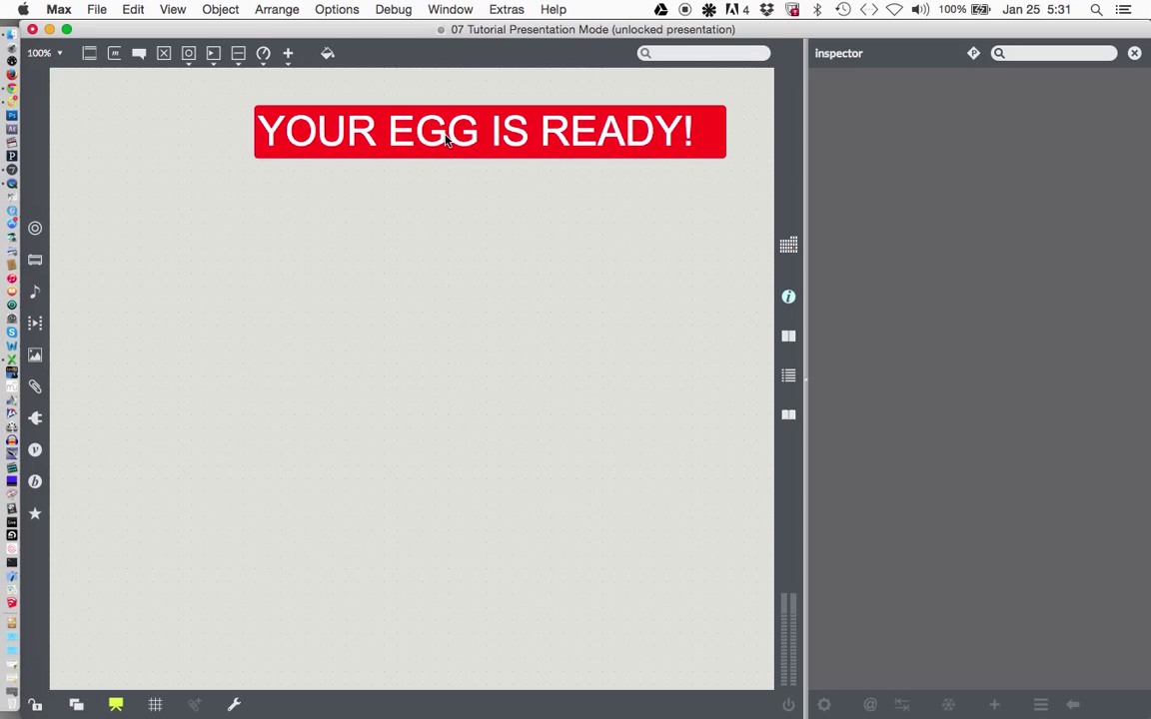
key(super+e)
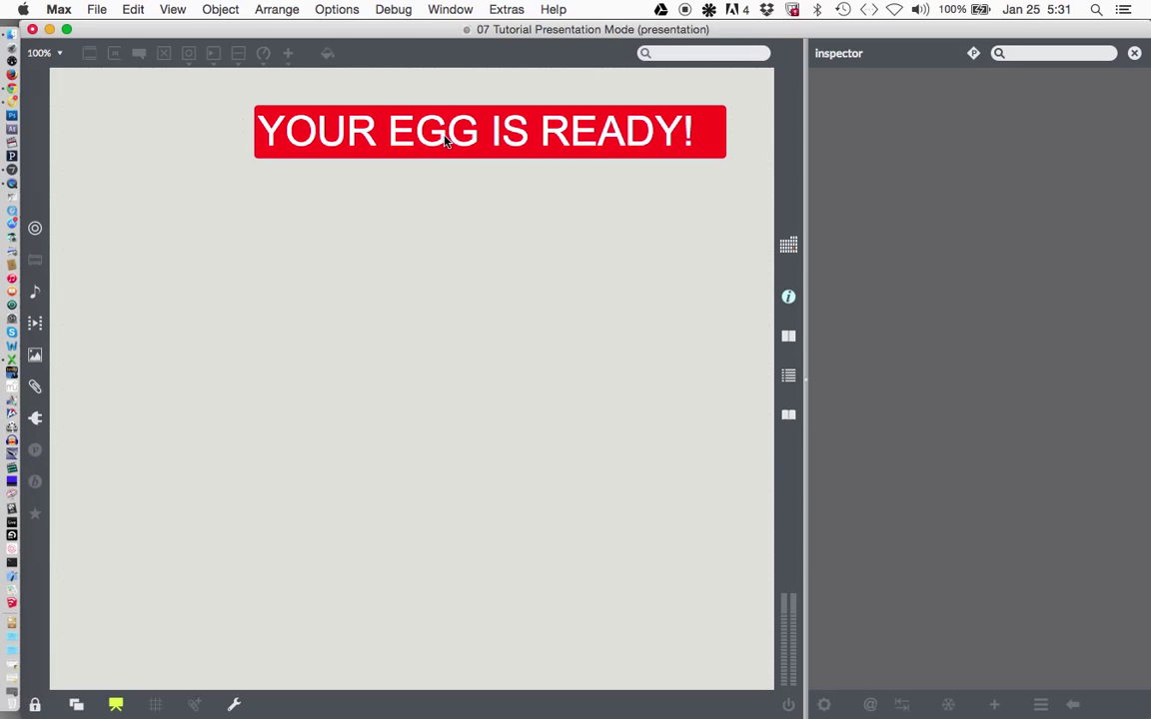
Step: In the unlocked patching view, toggle Include in Presentation on the red message, resetting its rectangle to 0. 0. 0. 0
click(117, 706)
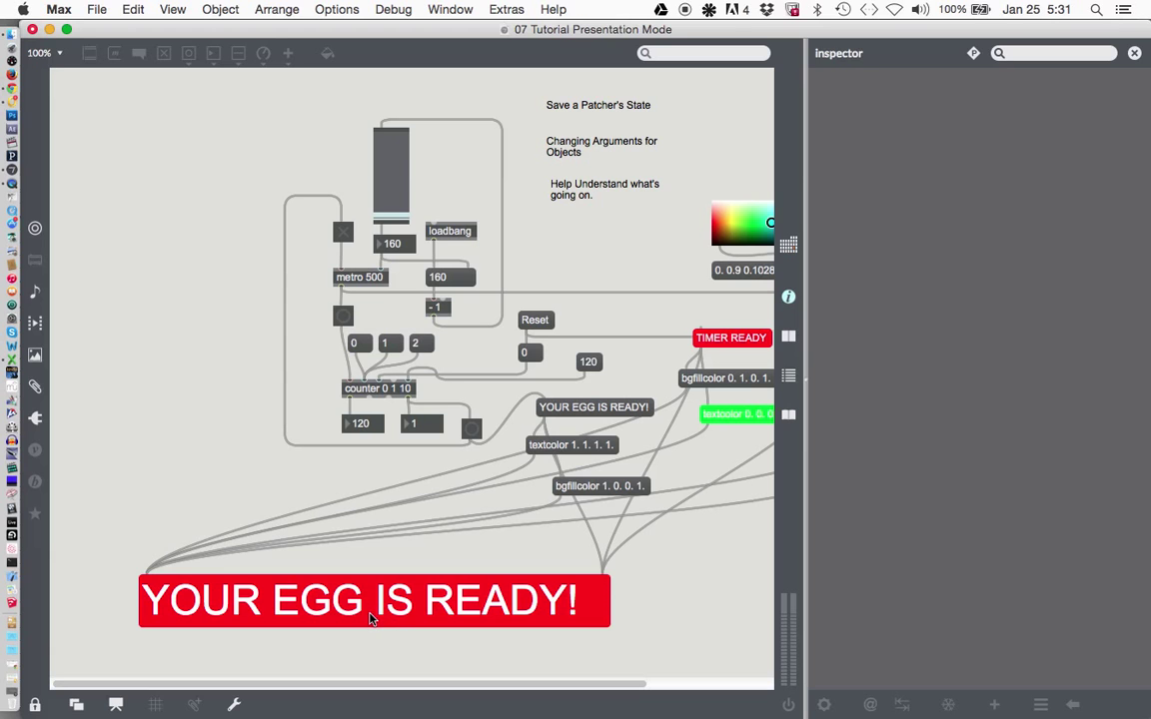
key(super+e)
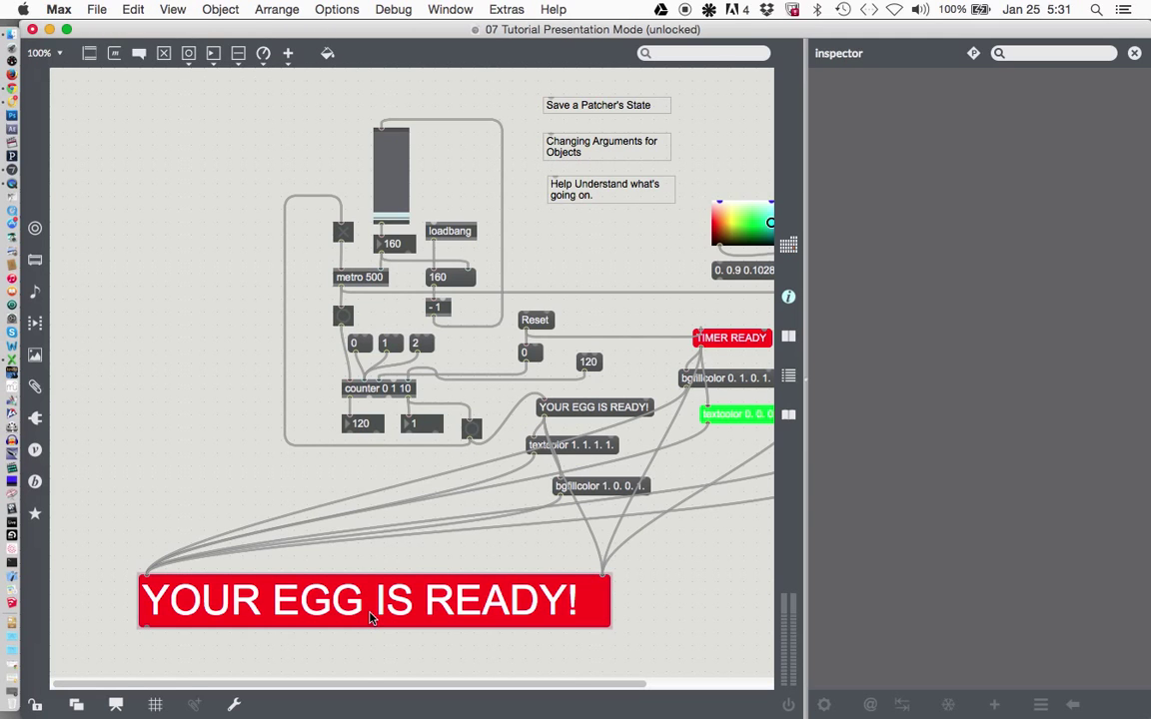
click(369, 618)
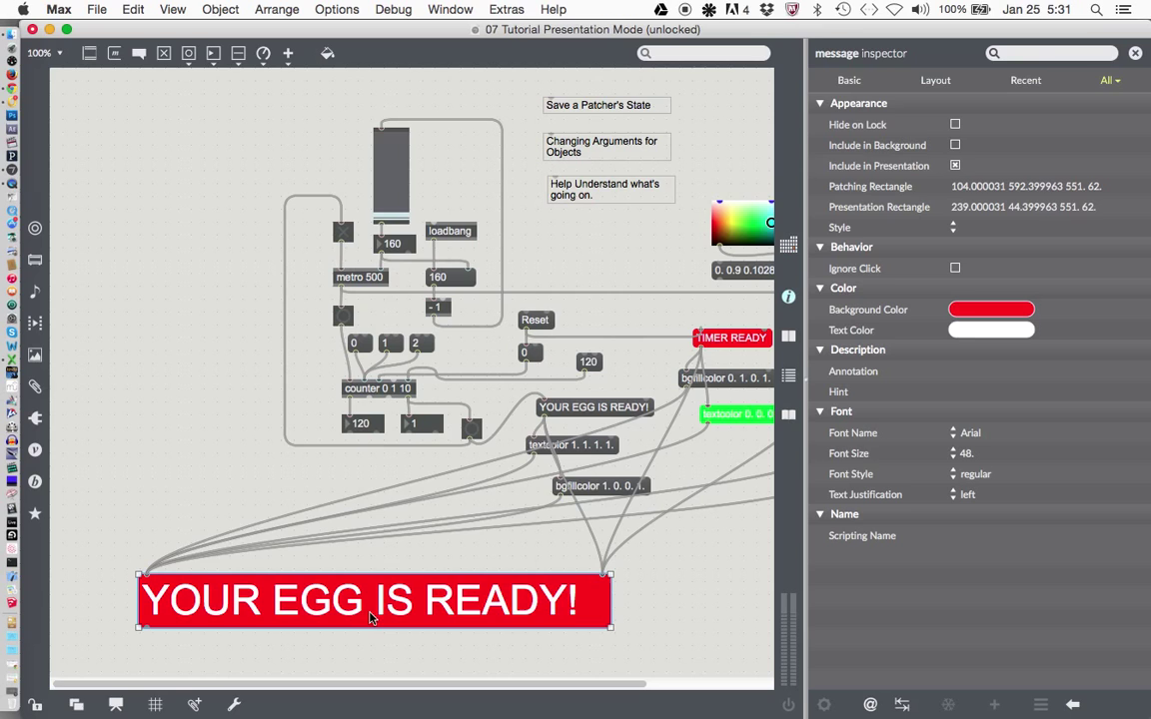
click(955, 167)
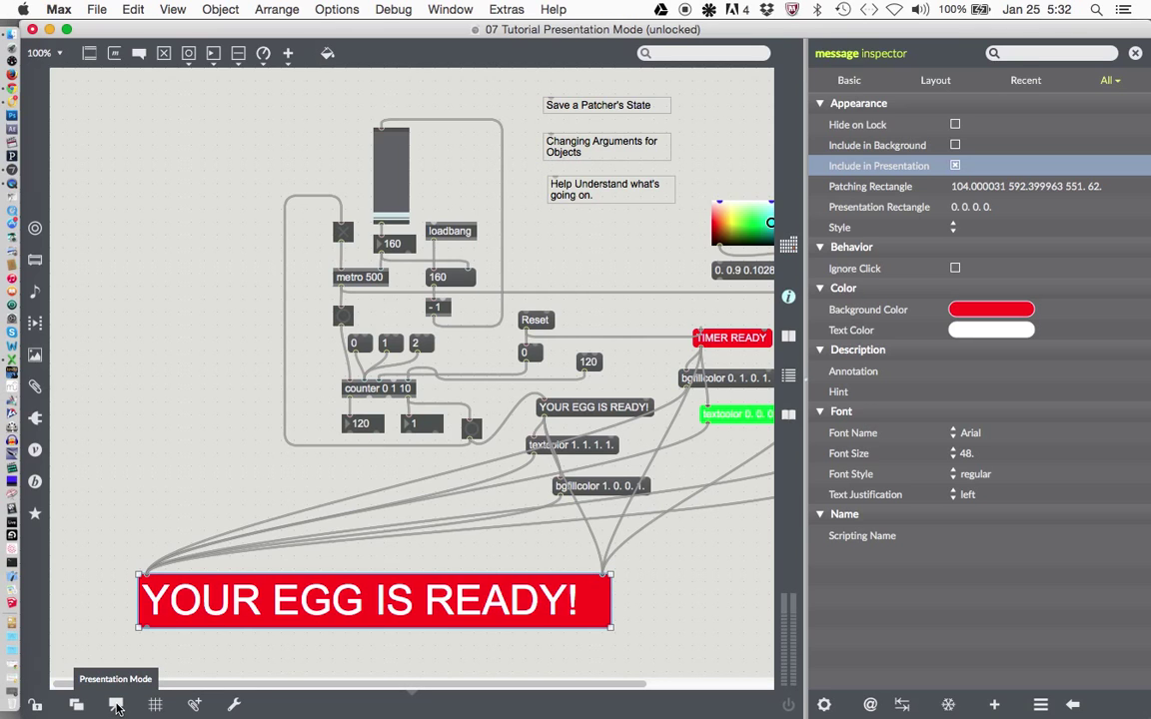
Step: Check the message in presentation view, then nudge it about 23 px right in the patch to 266, 602
click(116, 707)
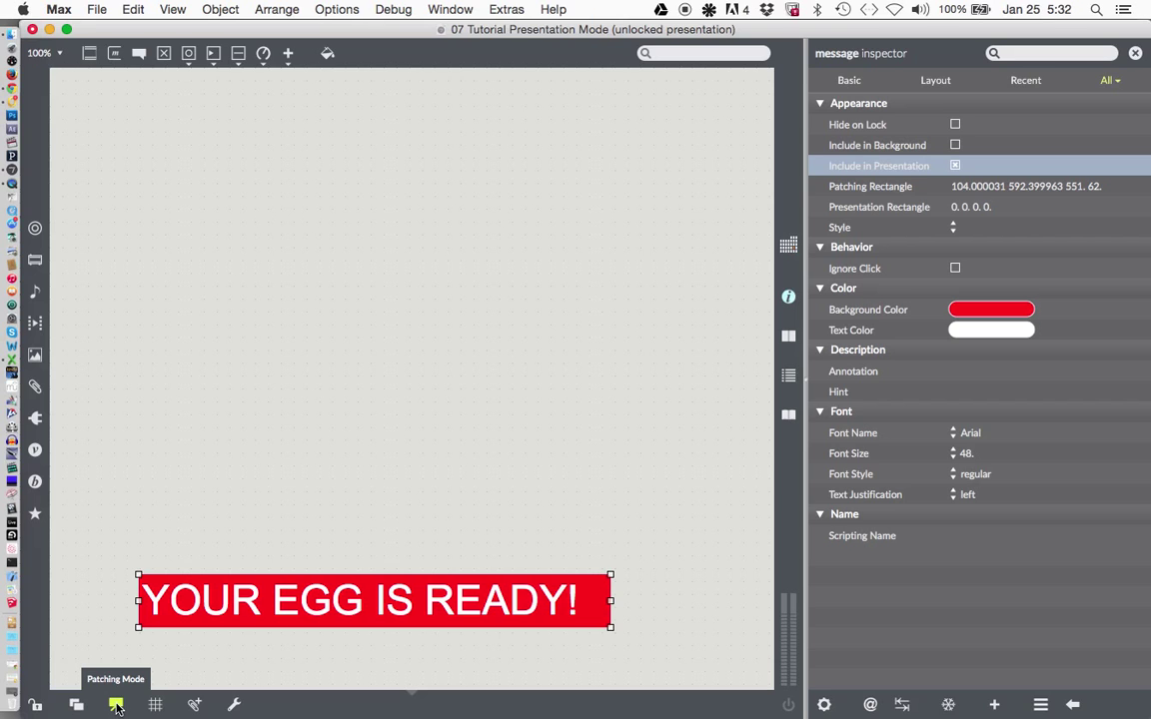
key(super+e)
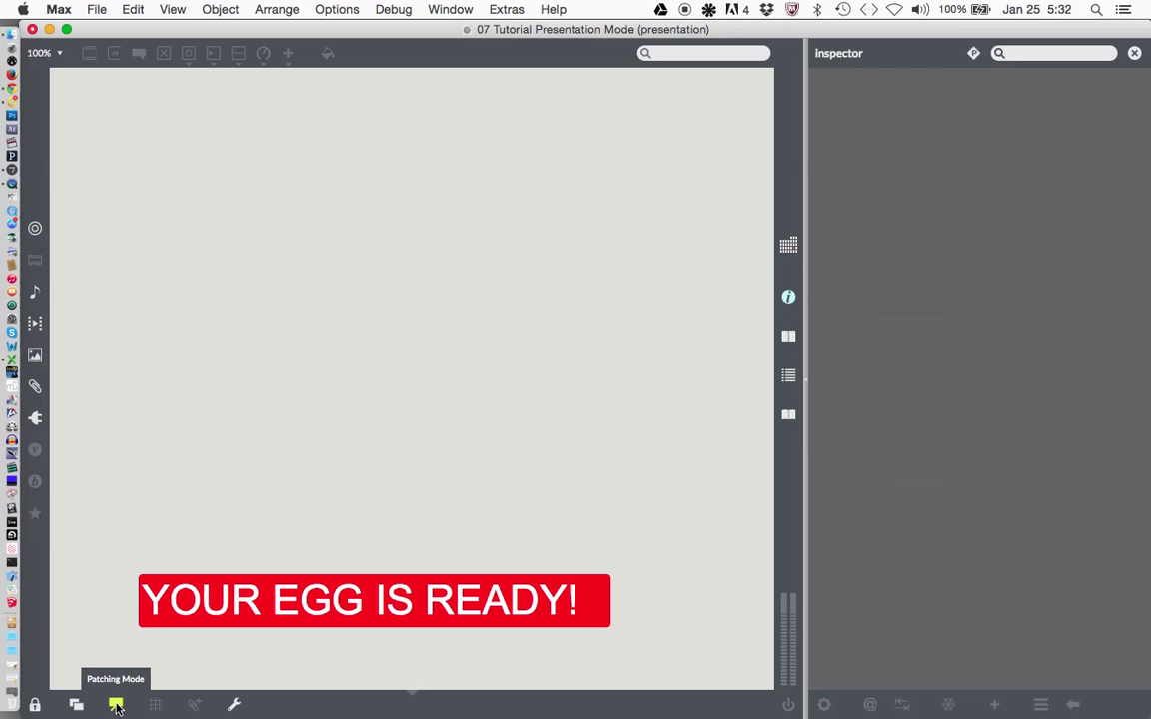
key(super+e)
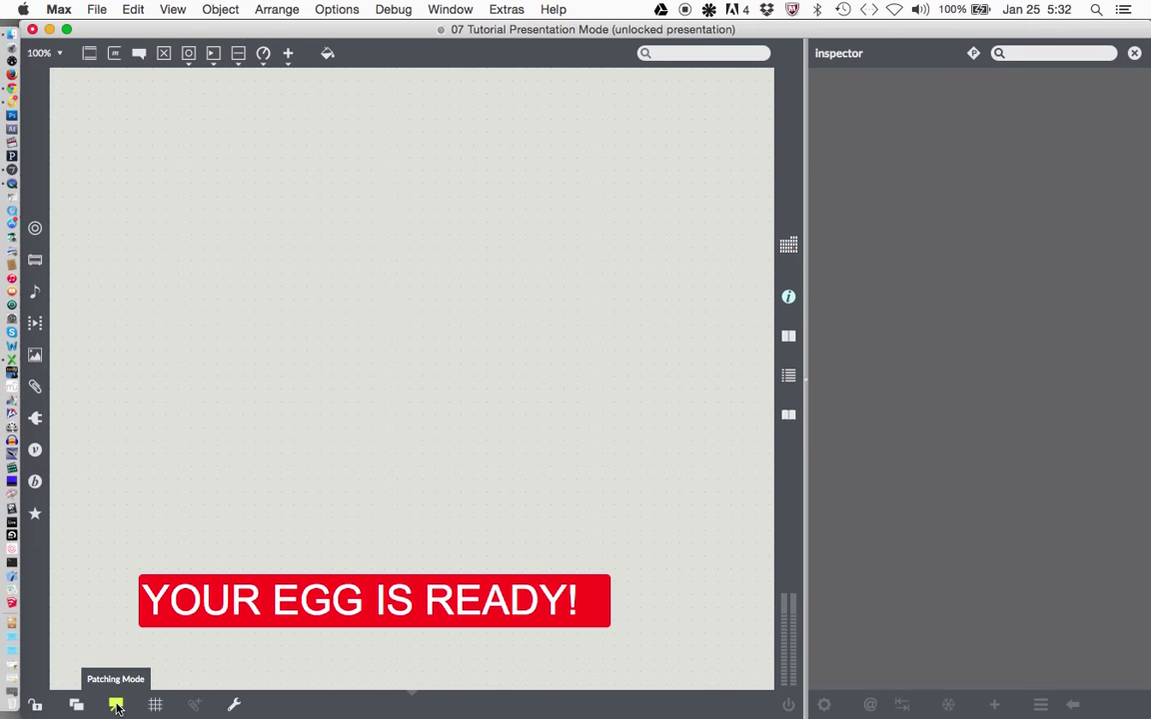
click(116, 705)
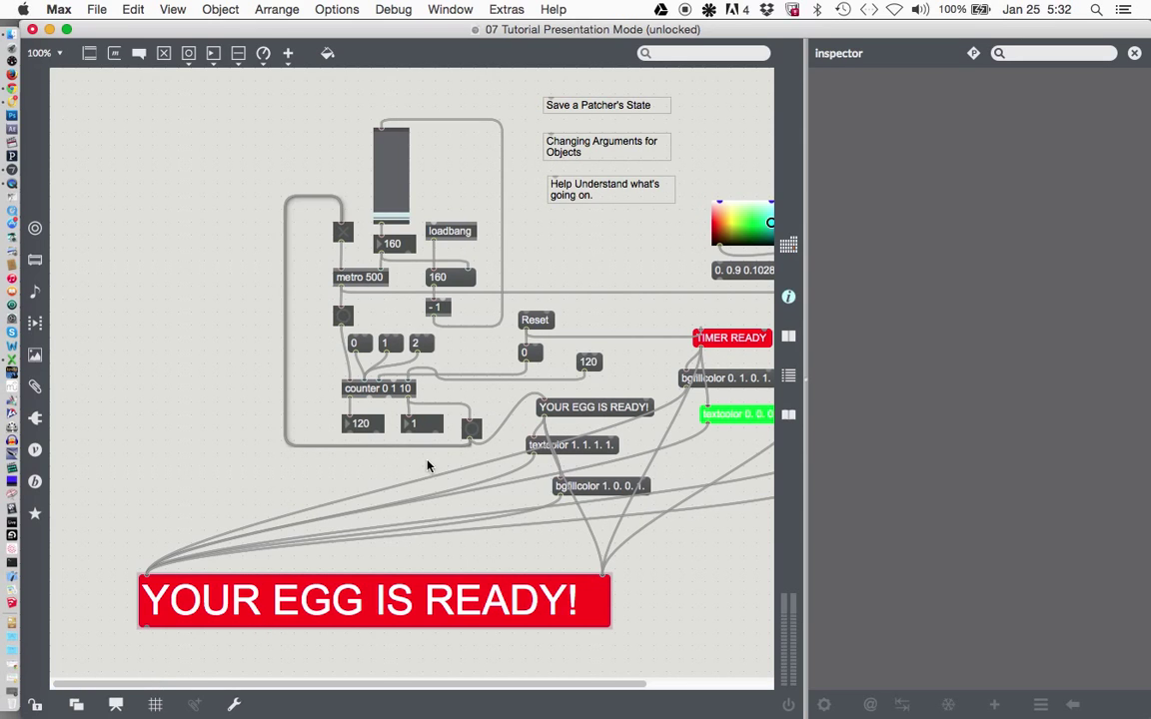
drag(369, 600, 508, 609)
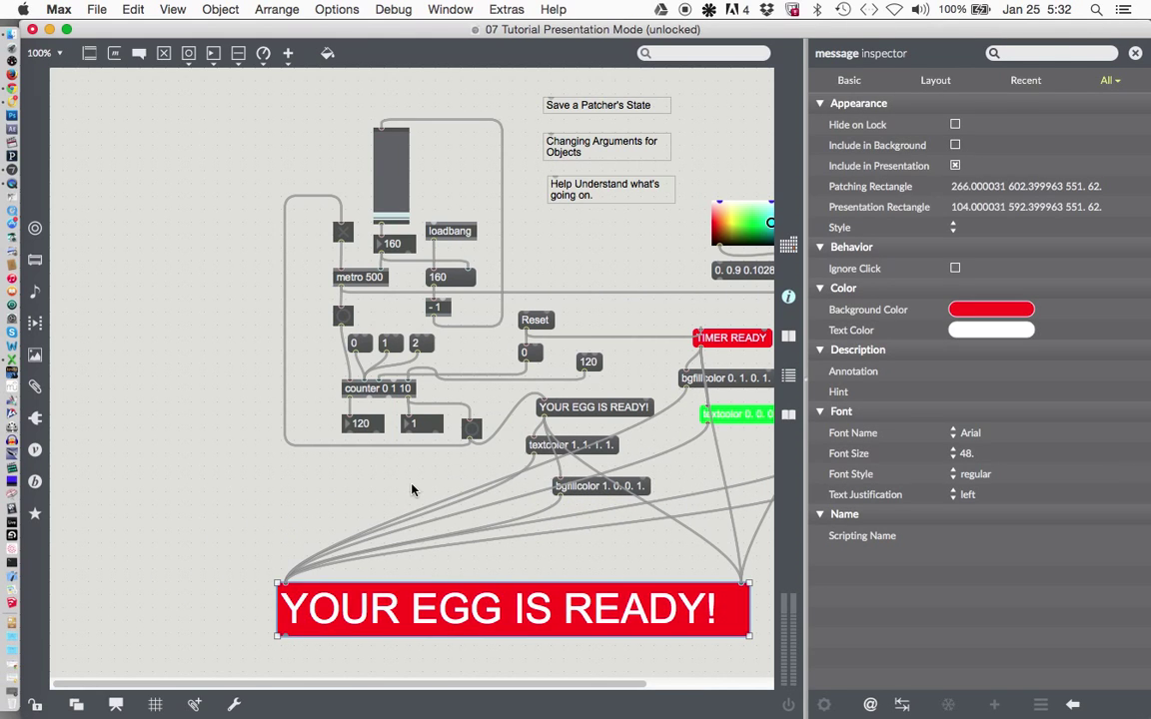
Step: Shift-select both toggles, the Reset message, the 120 number box, the slider and the 160 number box
scroll(289, 473, right, 2)
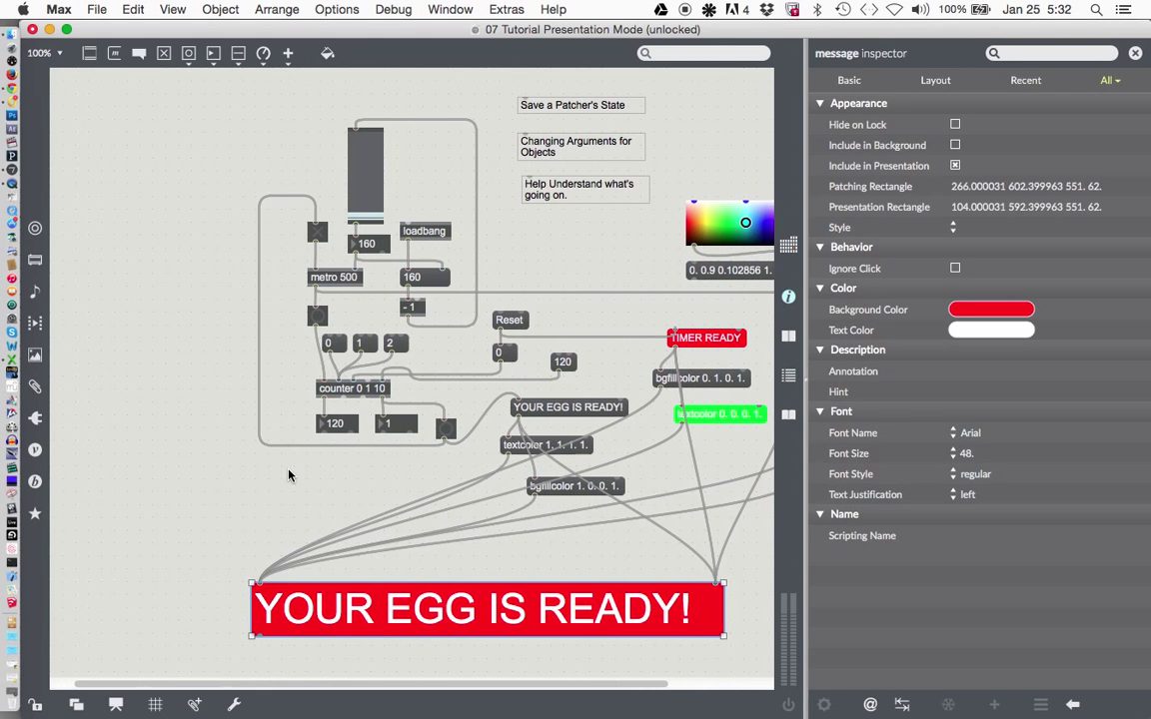
scroll(289, 475, right, 5)
scroll(288, 475, left, 1)
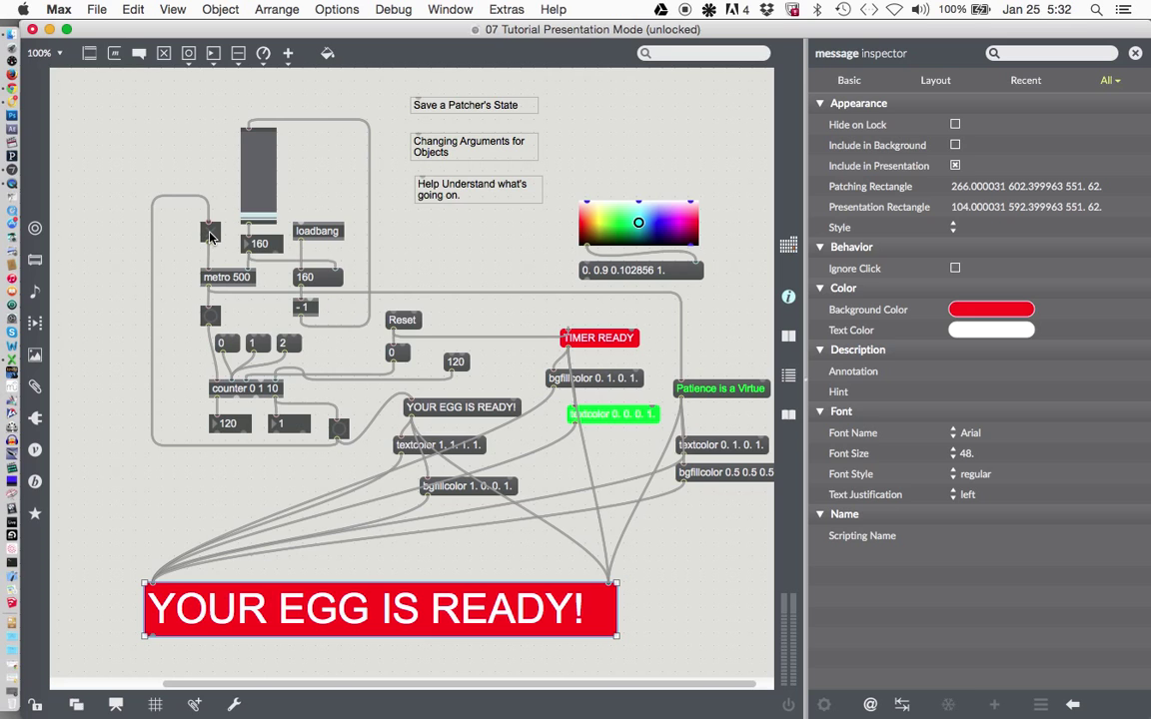
click(209, 236)
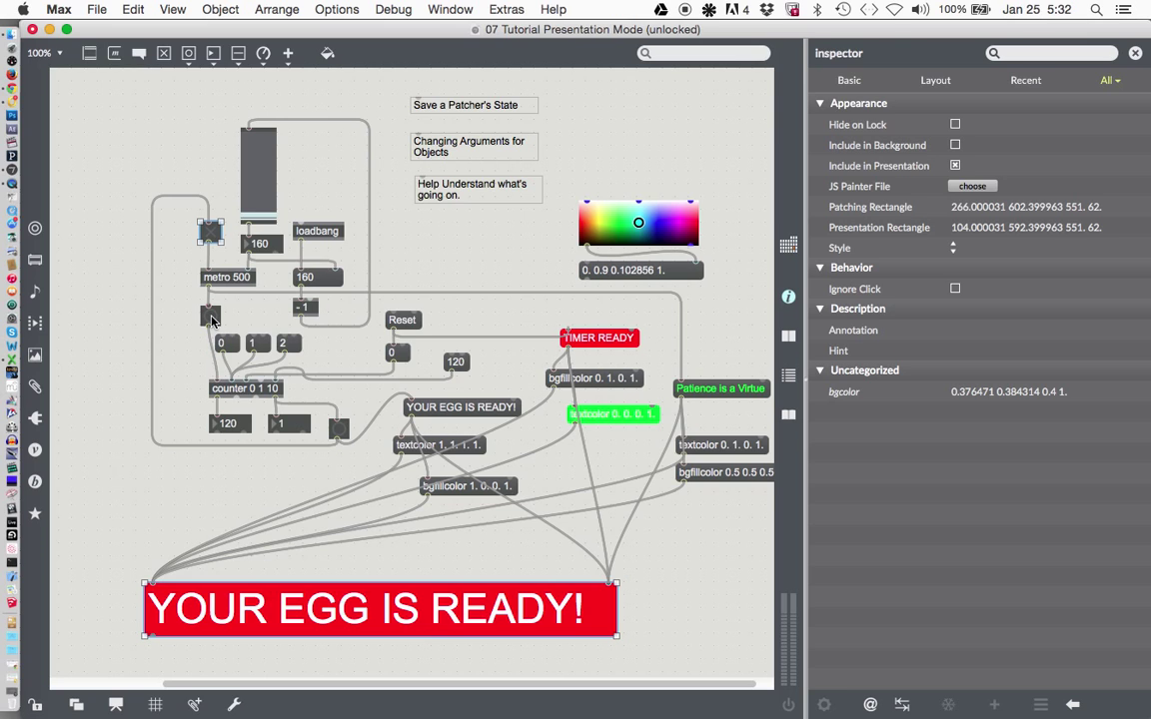
shift+click(211, 317)
shift+click(406, 323)
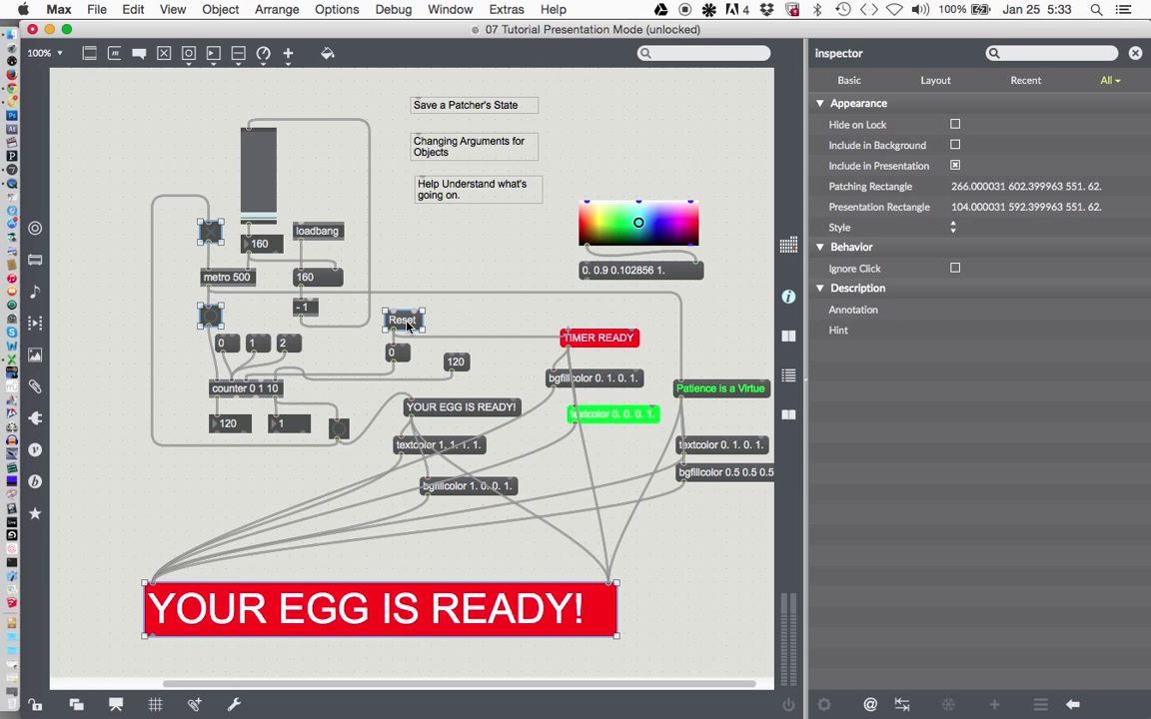
shift+click(457, 362)
click(263, 203)
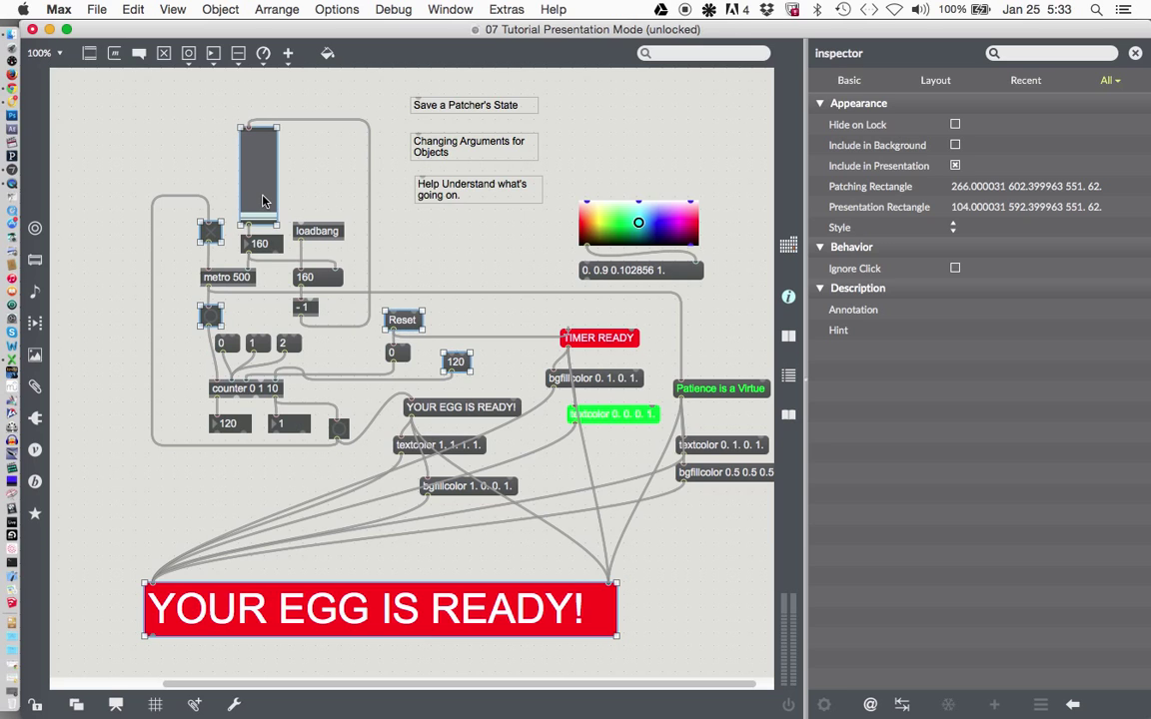
shift+click(261, 249)
Step: Include the slider, number boxes, toggles and Reset message in the presentation, then view the presentation layout
click(955, 166)
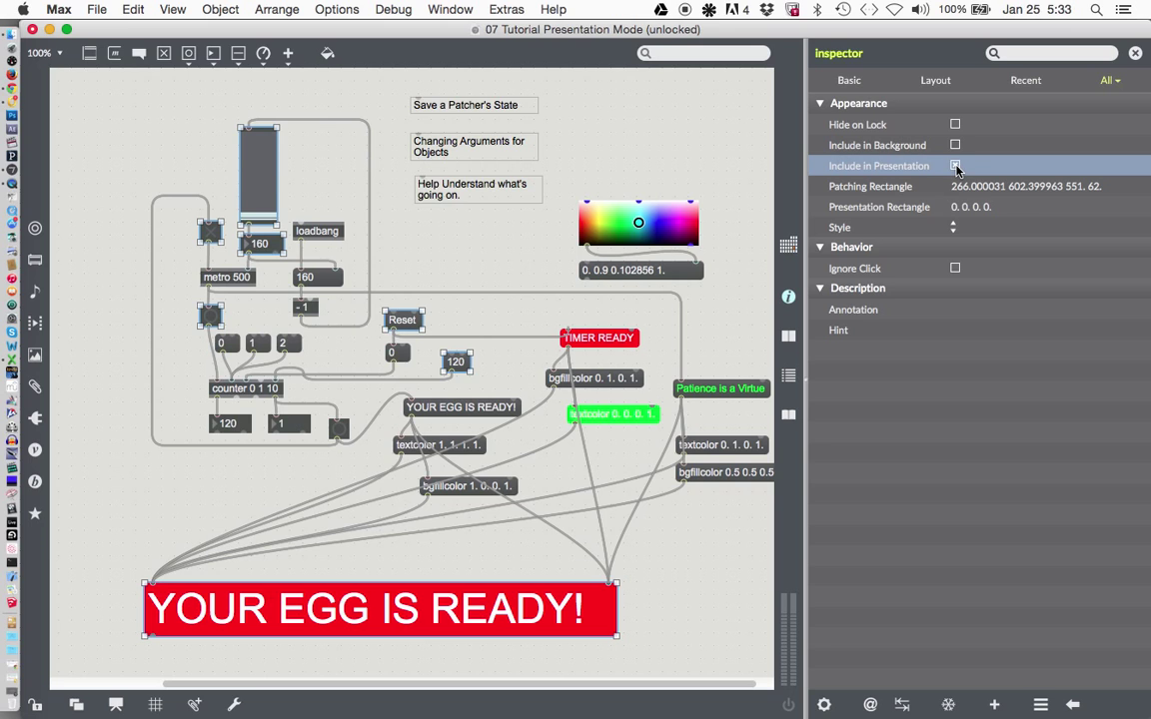
click(482, 262)
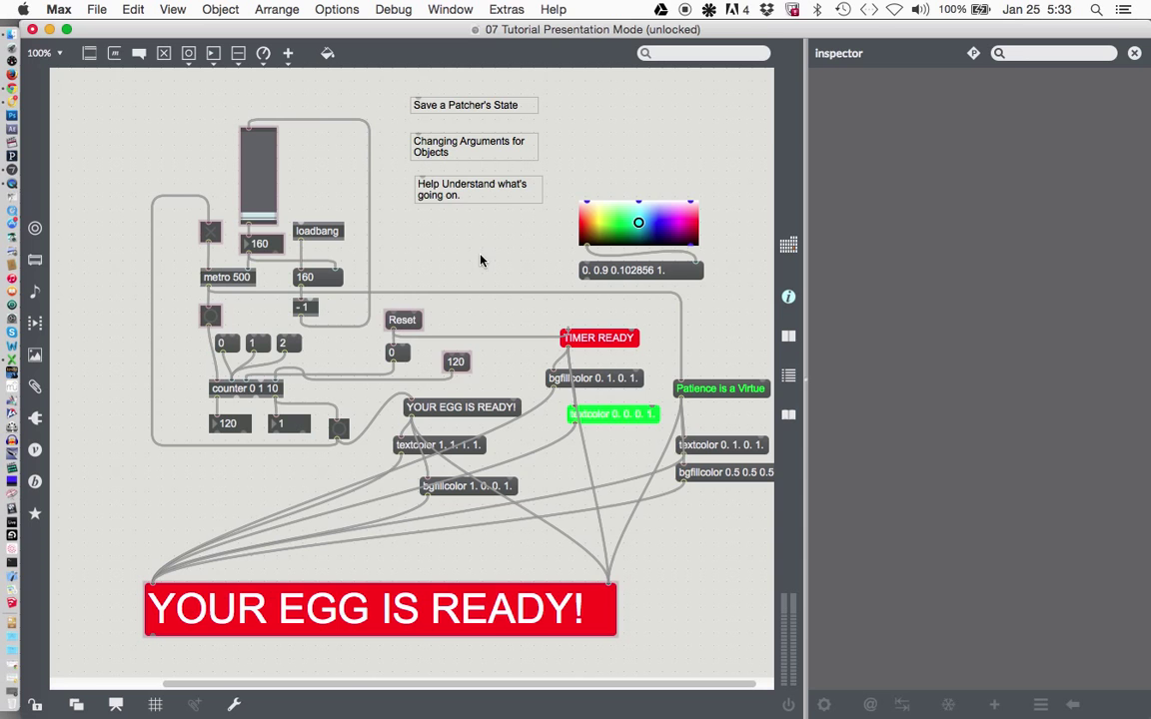
click(116, 704)
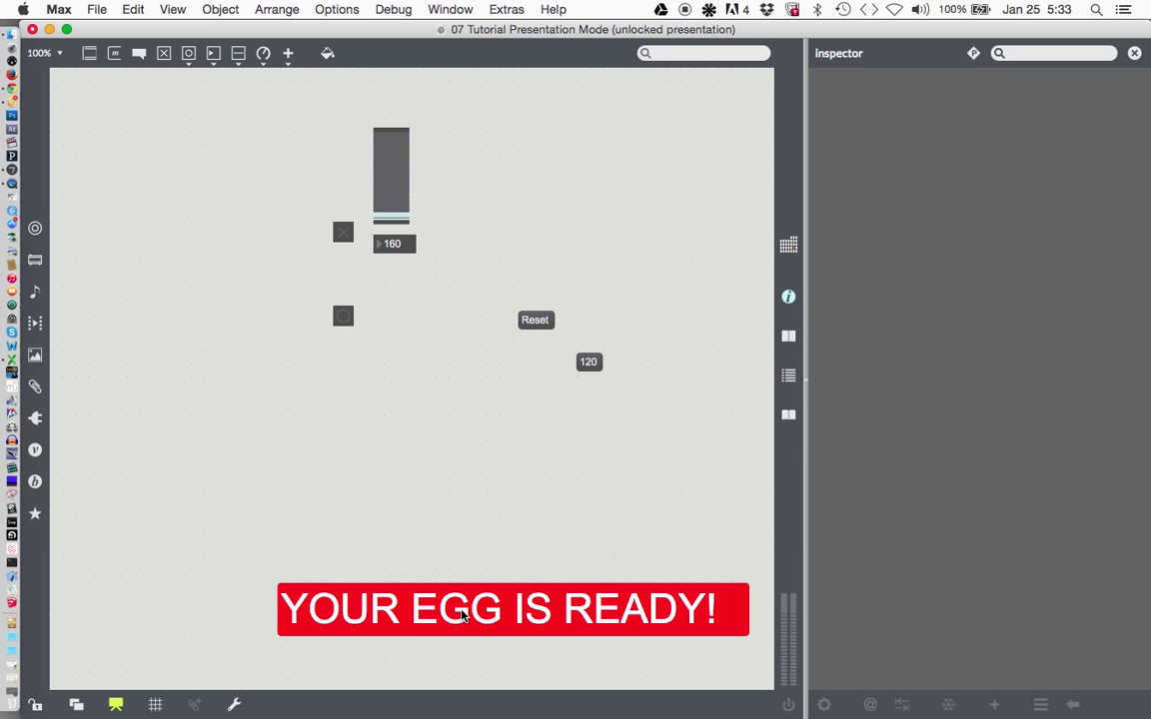
Step: Put the banner top-left with the toggle, Reset message and button lined up to its right
drag(463, 617, 233, 101)
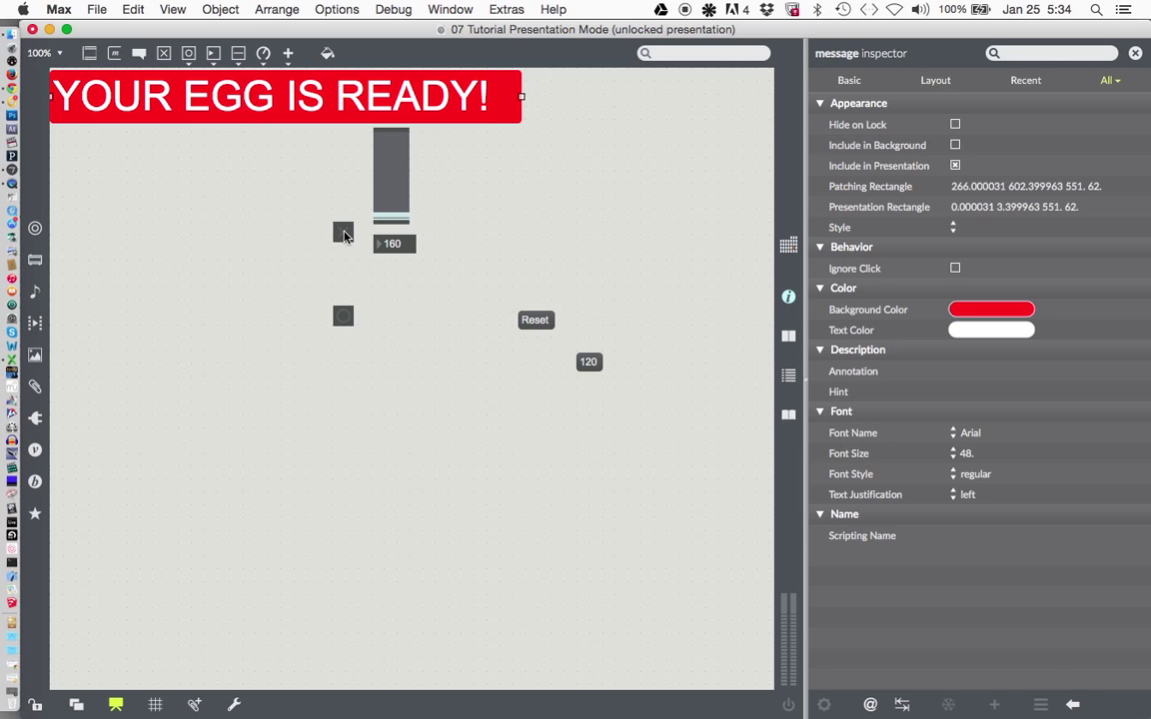
drag(342, 235, 577, 124)
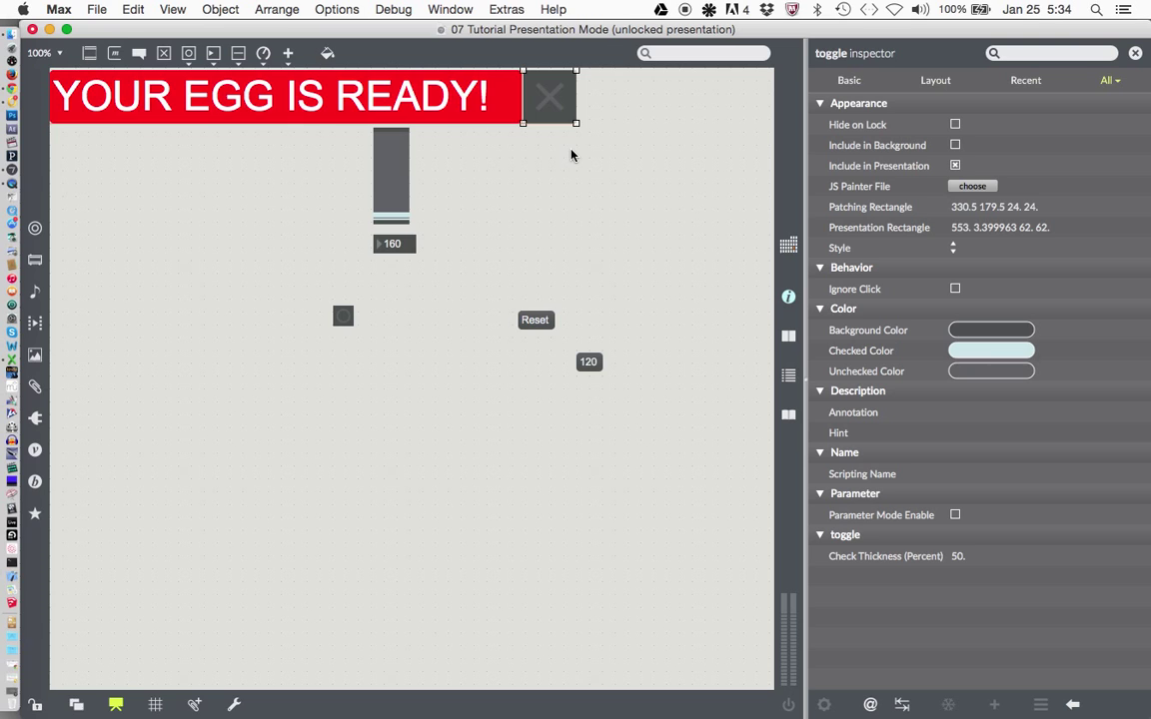
click(573, 158)
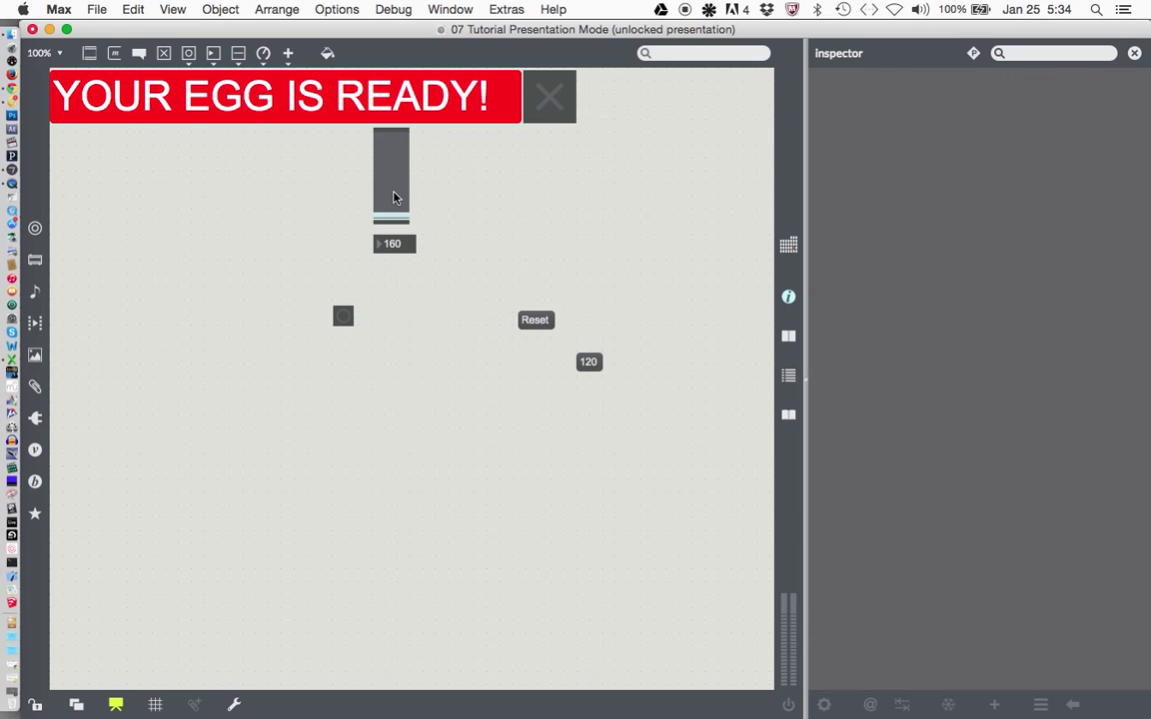
click(537, 321)
drag(538, 321, 595, 82)
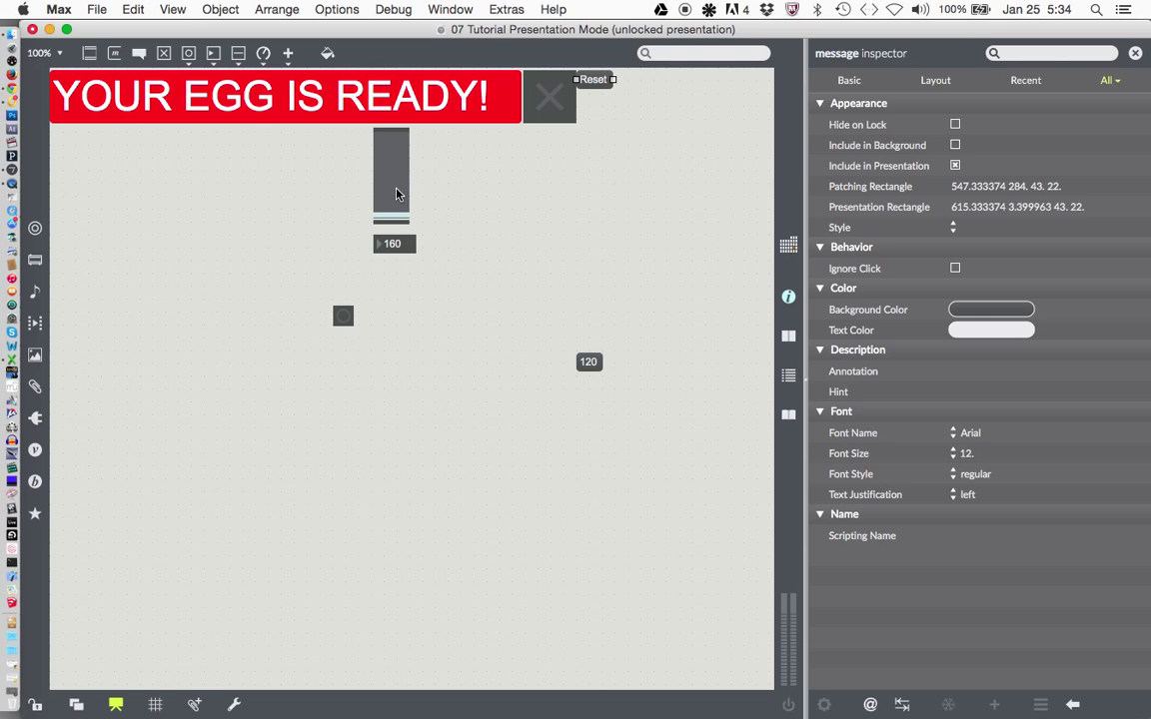
click(344, 317)
drag(346, 320, 612, 127)
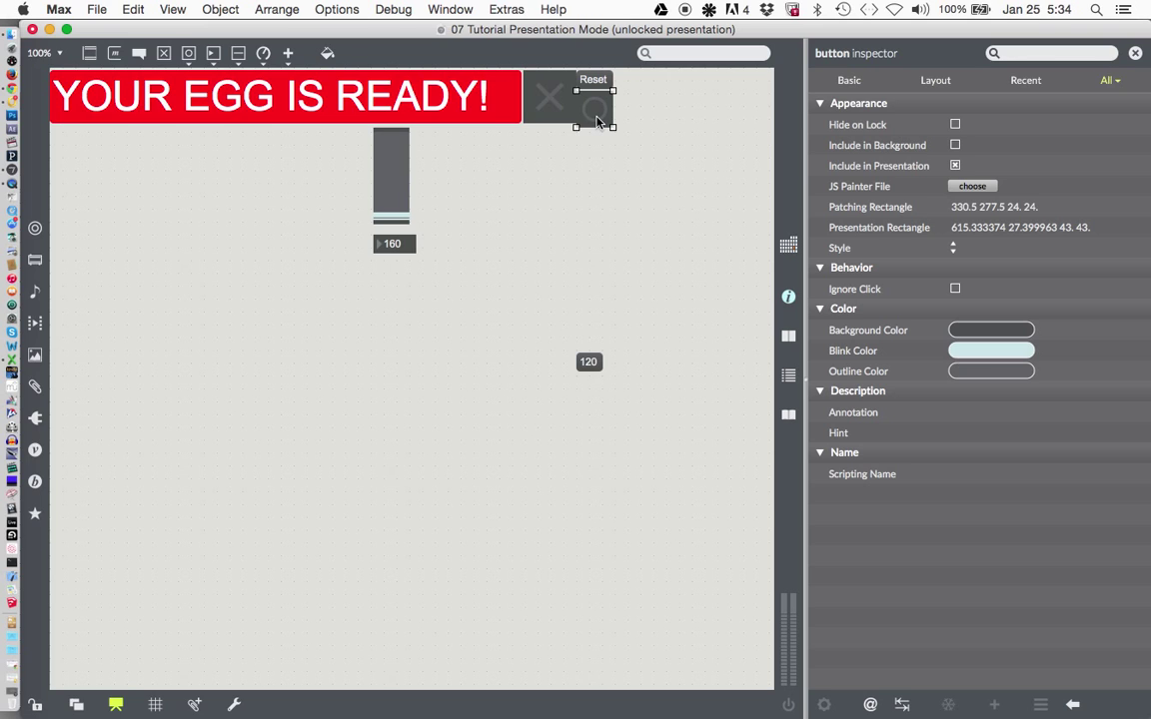
key(Up)
key(Up)
key(Up)
key(Up)
key(Up)
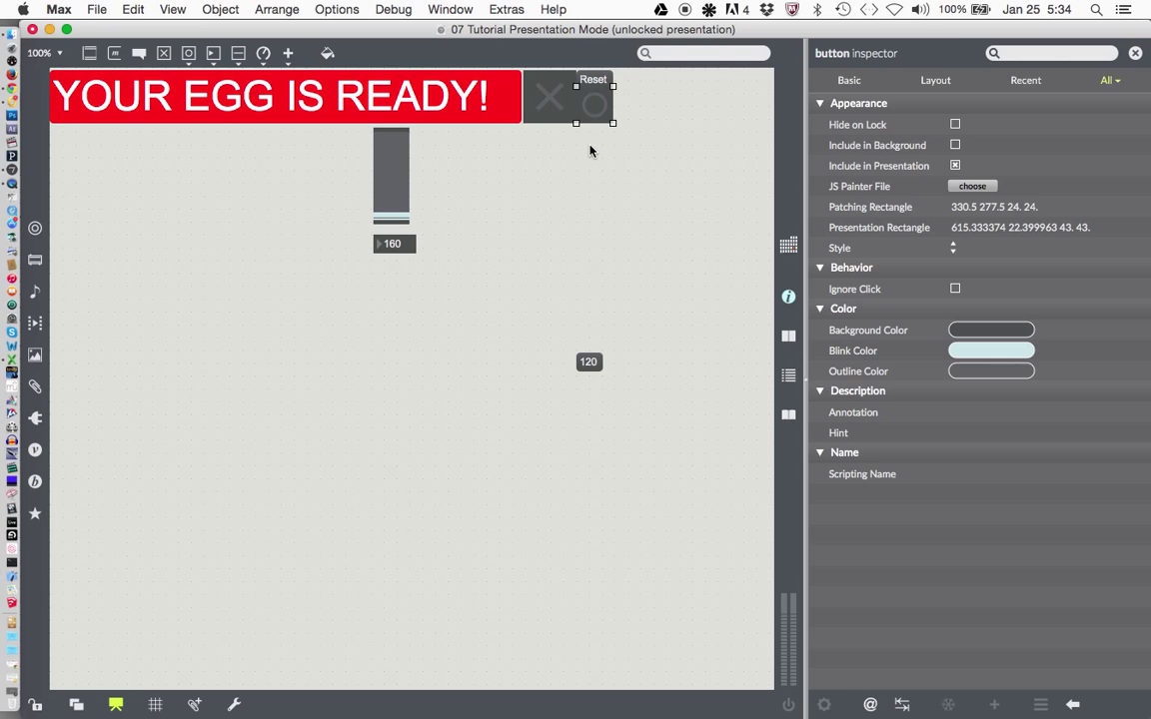
click(532, 195)
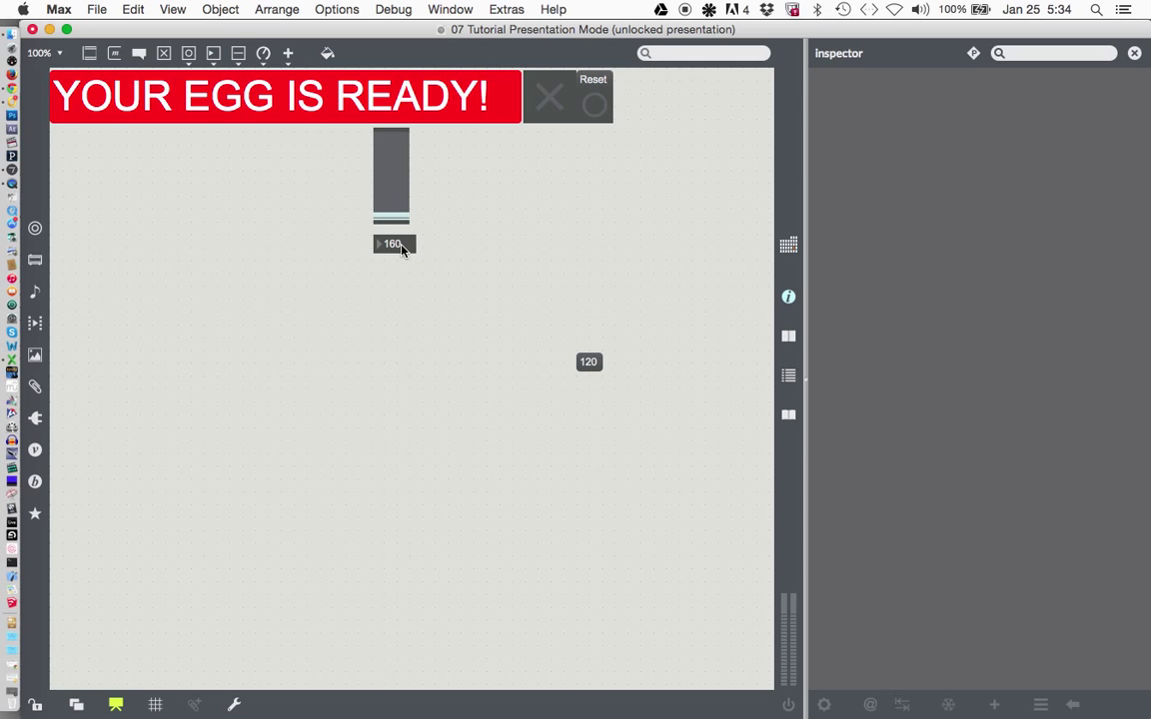
Step: Resize the slider into a short wide bar at the top right, with the 160 and 120 boxes beneath it
drag(402, 249, 441, 139)
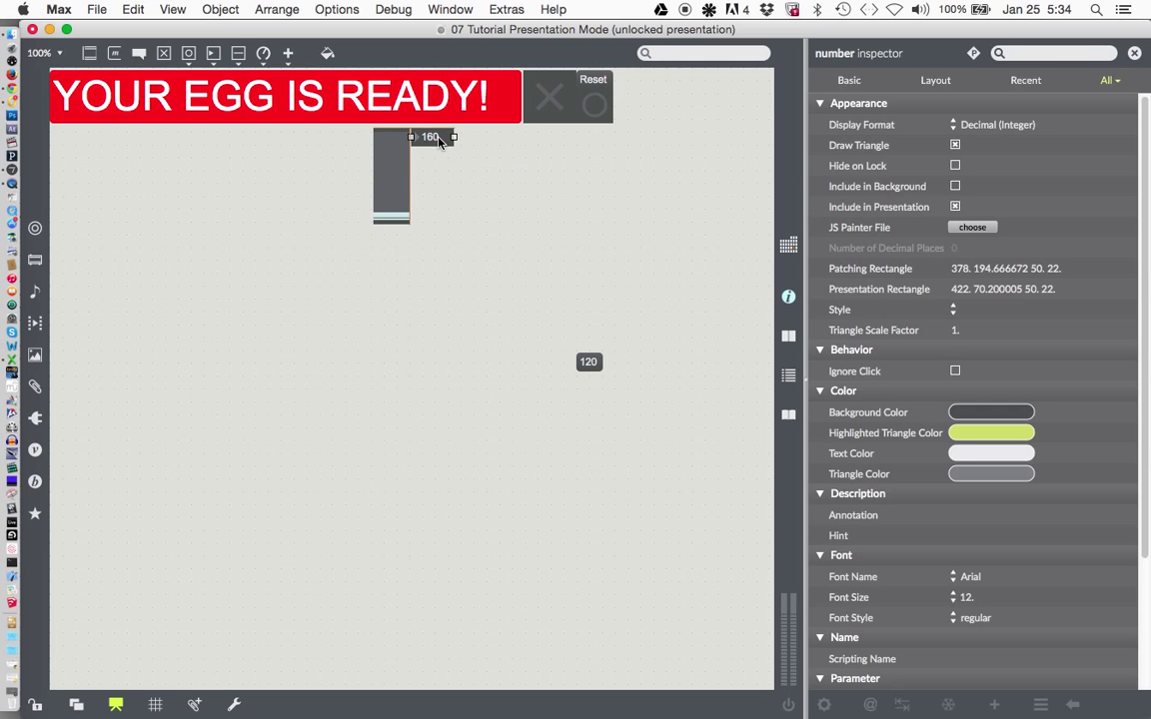
click(392, 185)
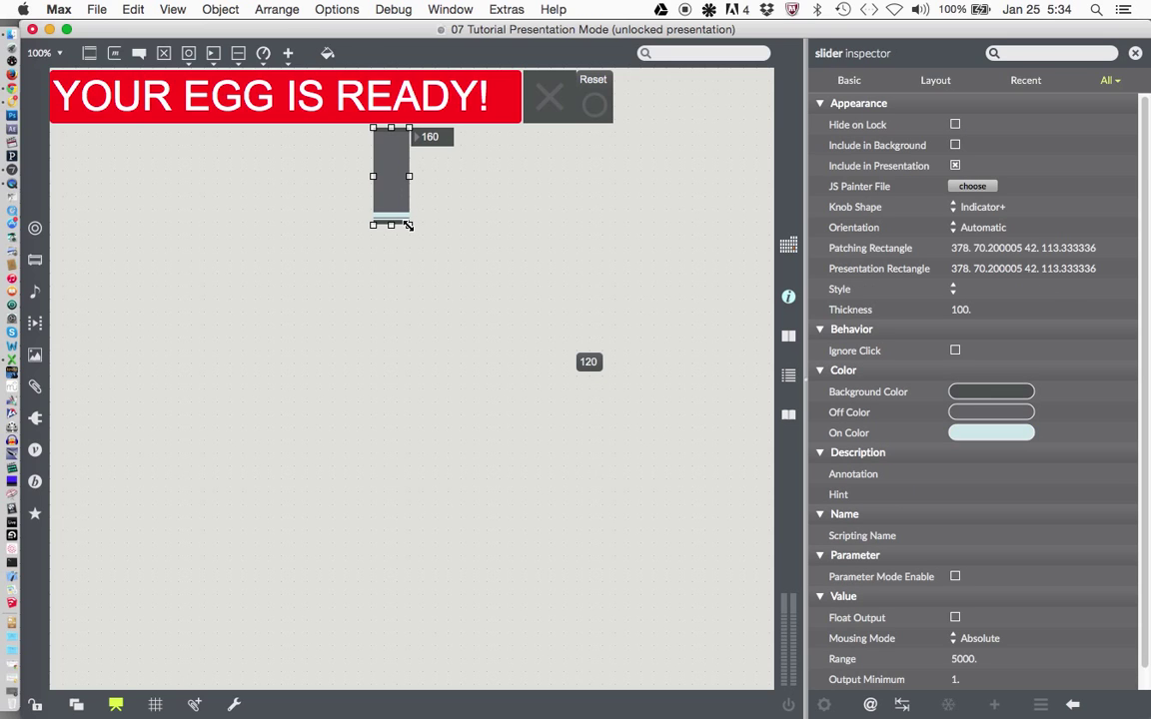
drag(408, 226, 711, 98)
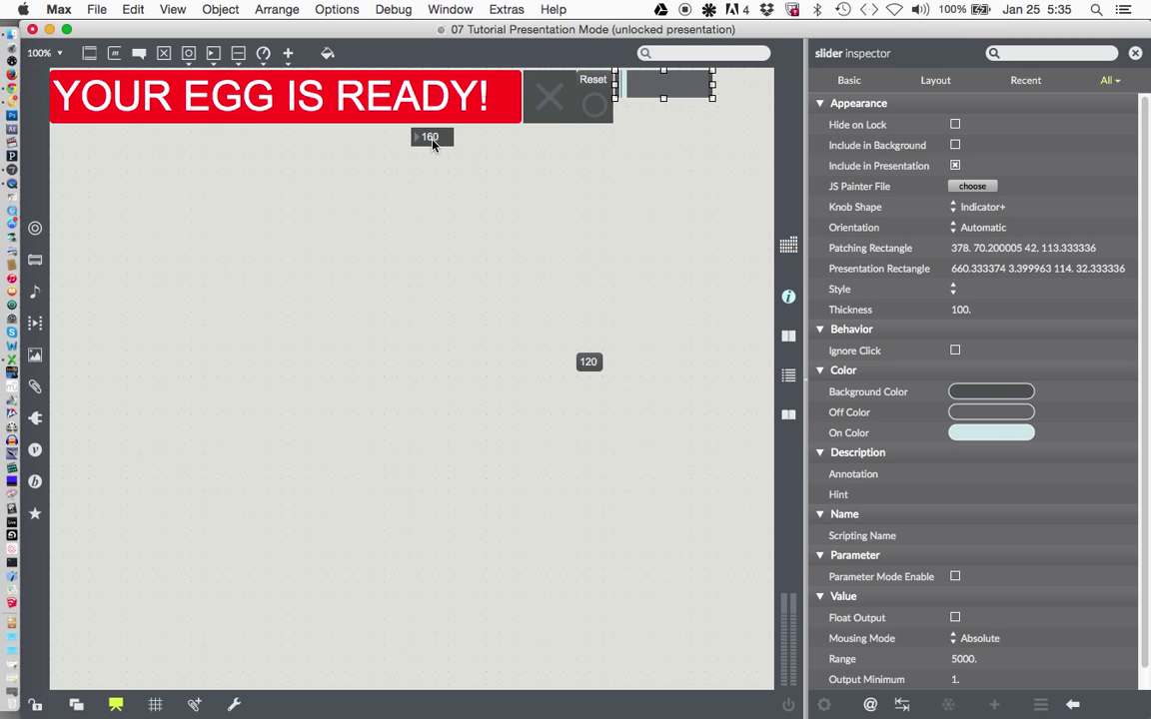
drag(432, 138, 636, 115)
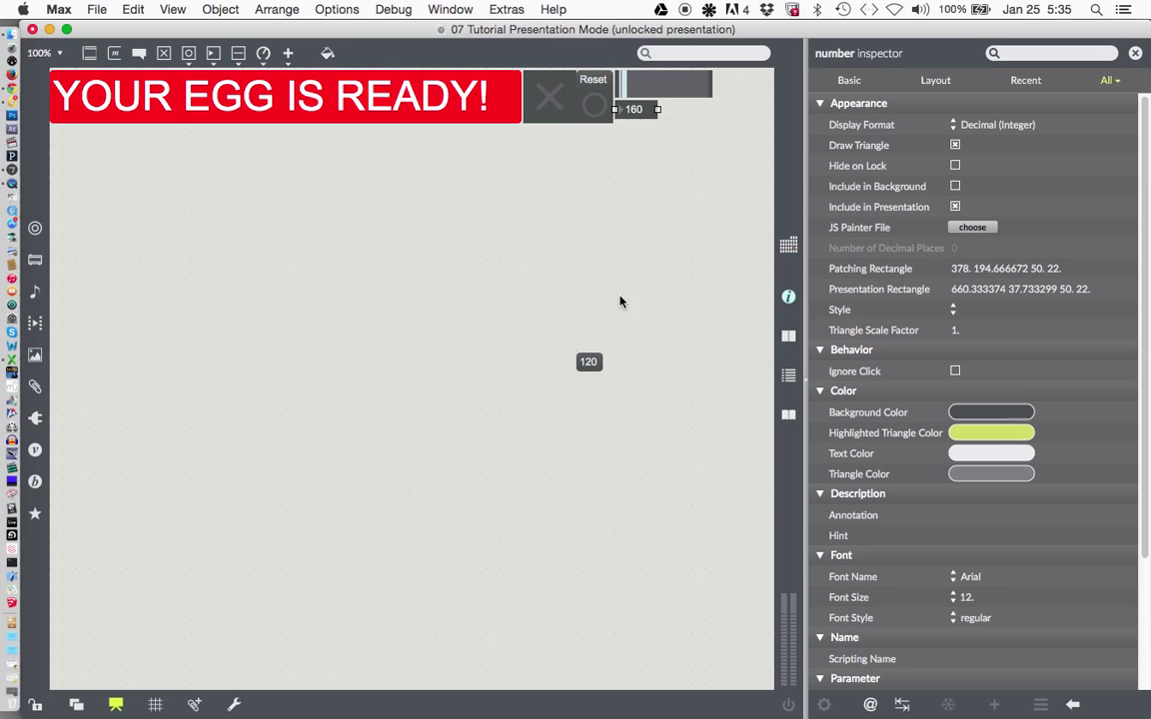
drag(588, 367, 699, 111)
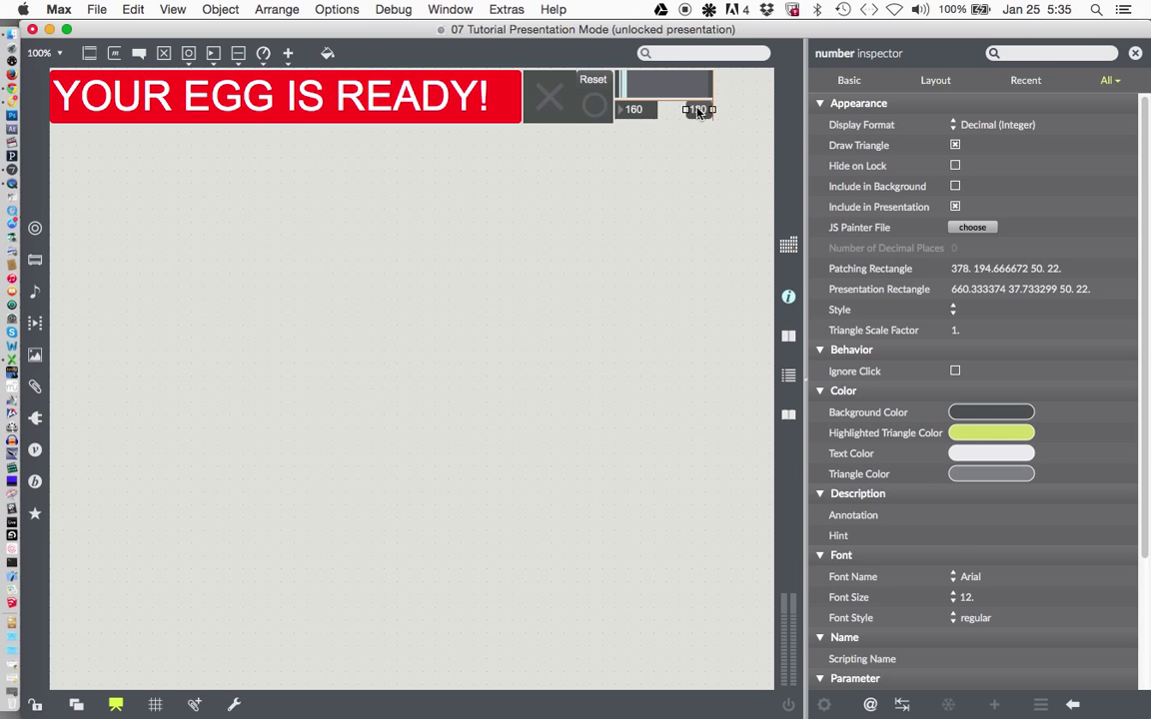
click(596, 197)
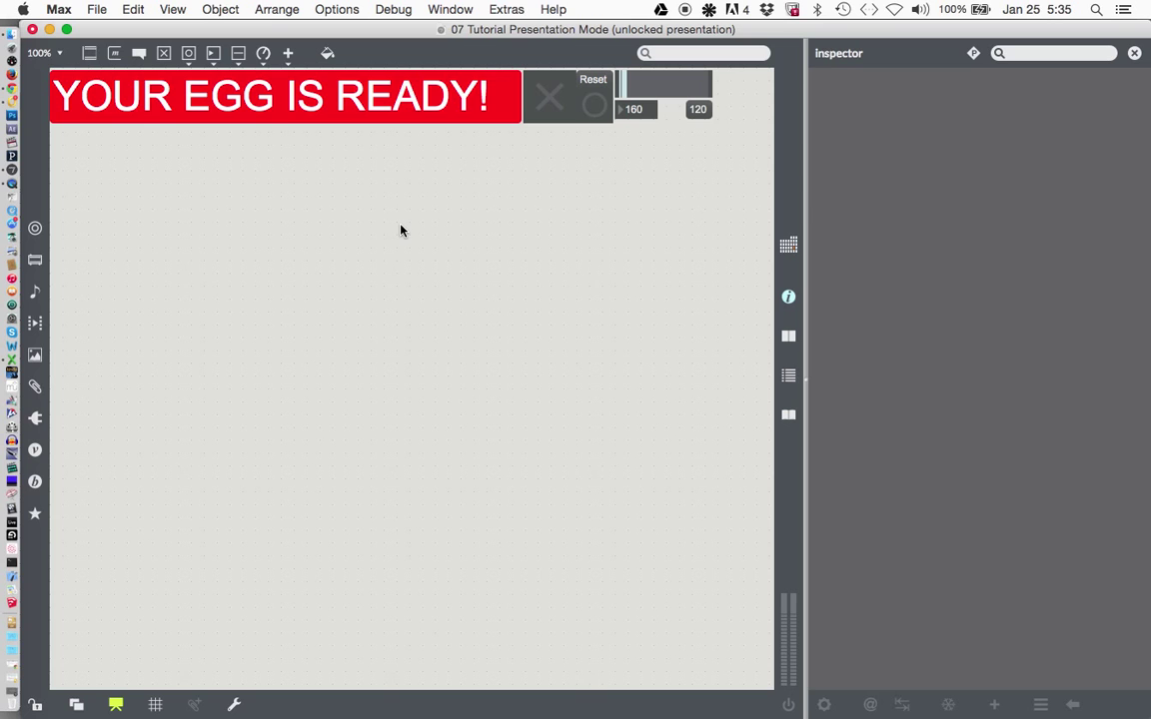
Step: Lock the patcher with Cmd+E, reset the timer to TIMER READY, and start the countdown
key(super+e)
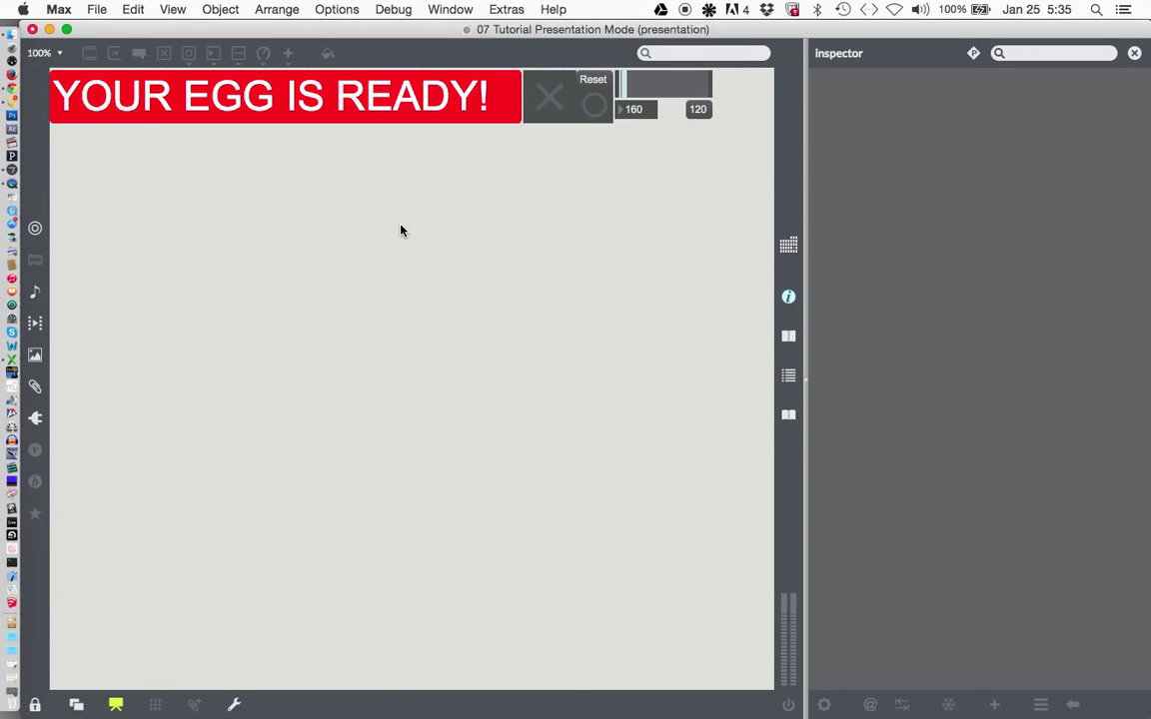
click(549, 101)
click(594, 81)
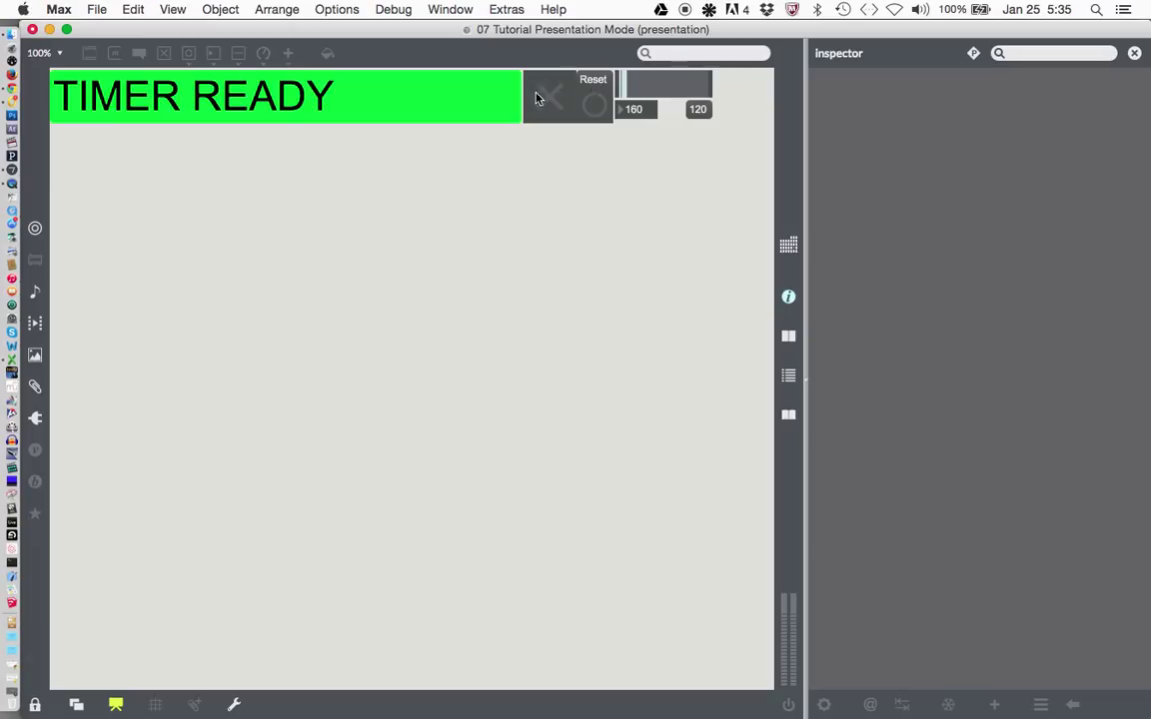
click(547, 99)
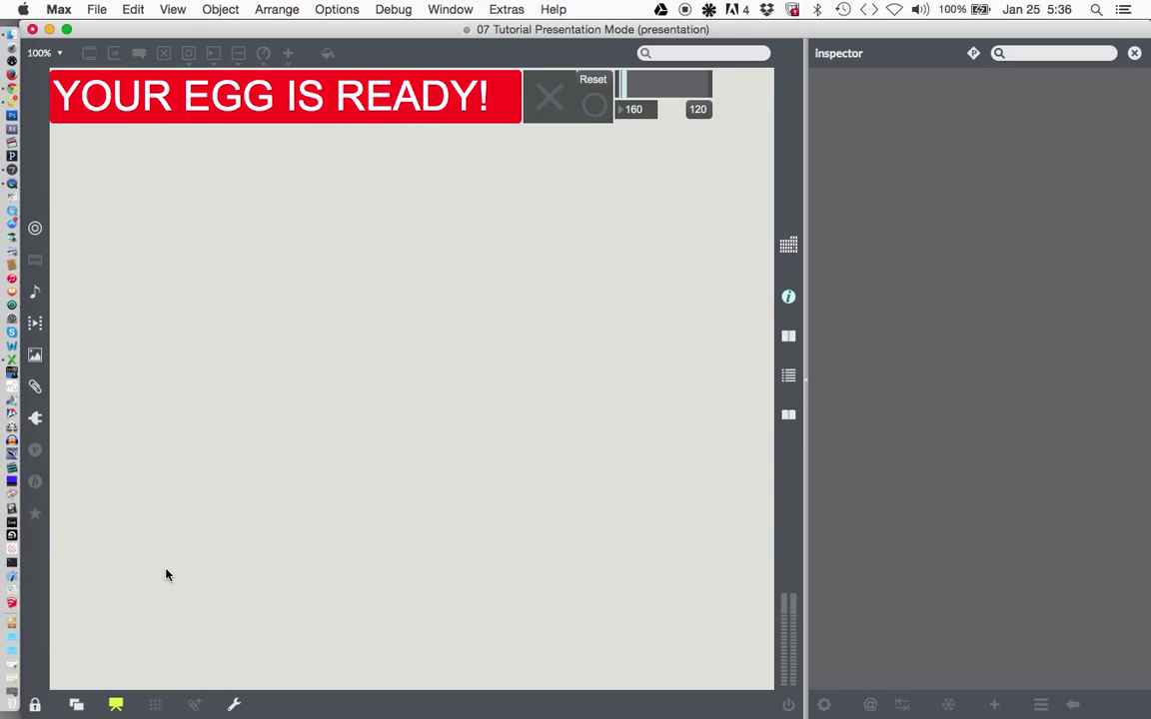
Step: Unlock the patcher, briefly view the full patch, and return to the presentation layout
key(super+e)
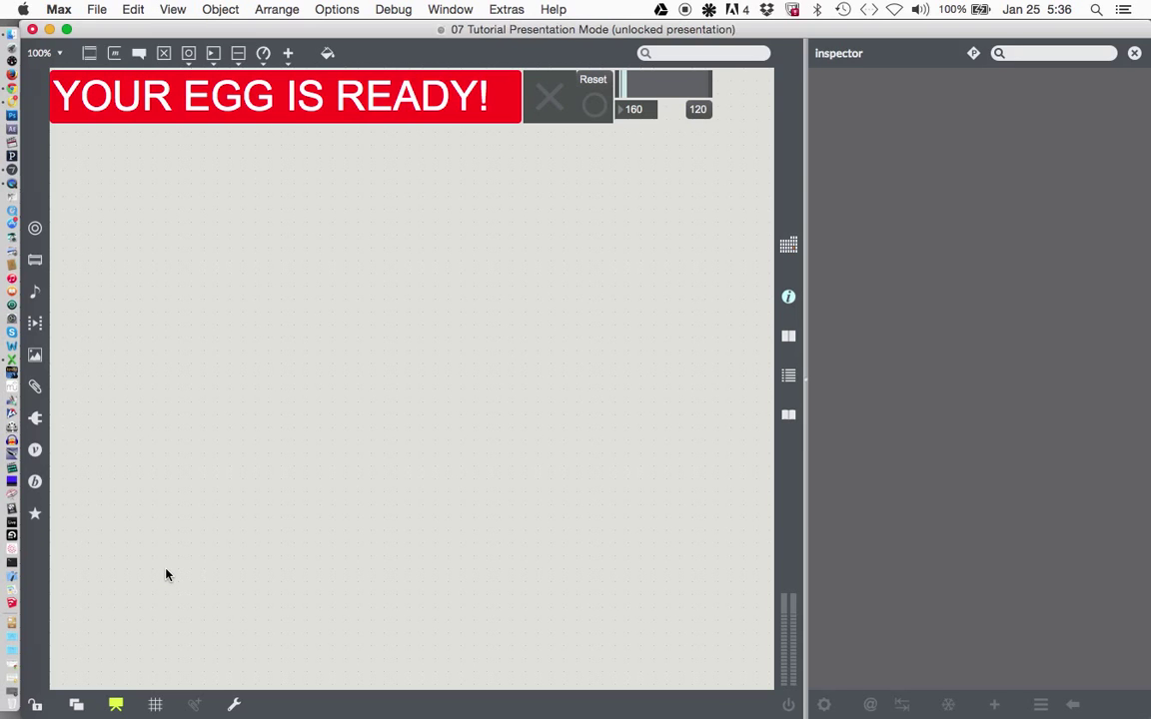
click(116, 705)
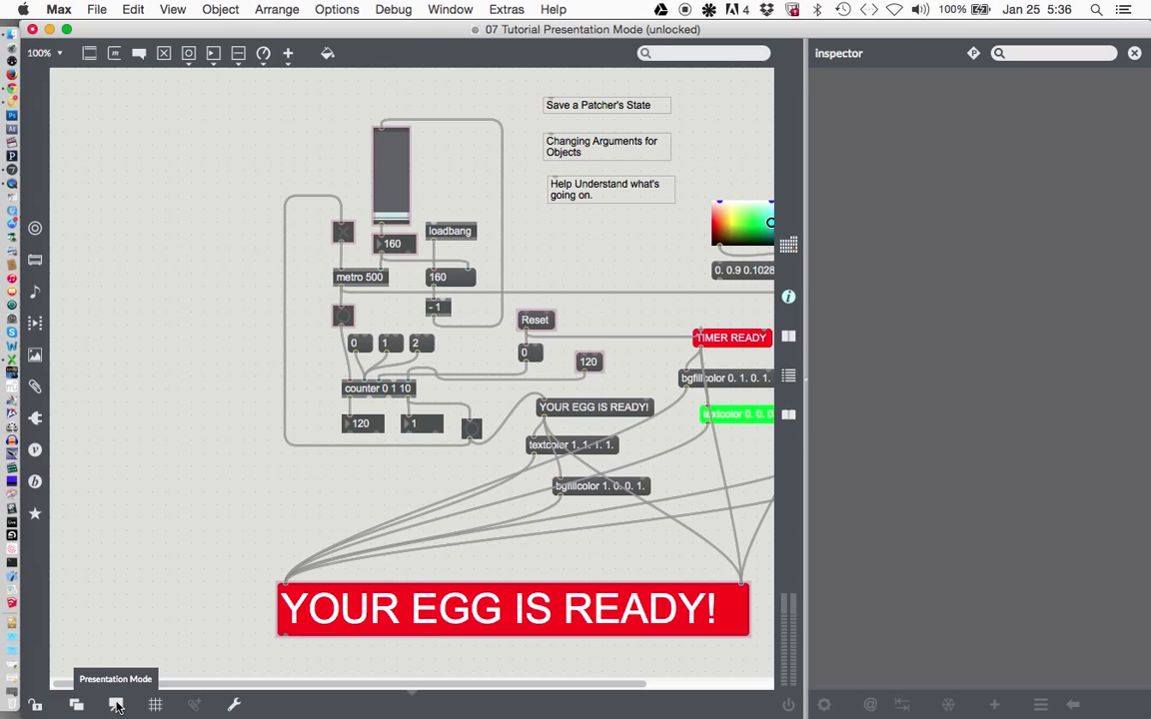
click(116, 706)
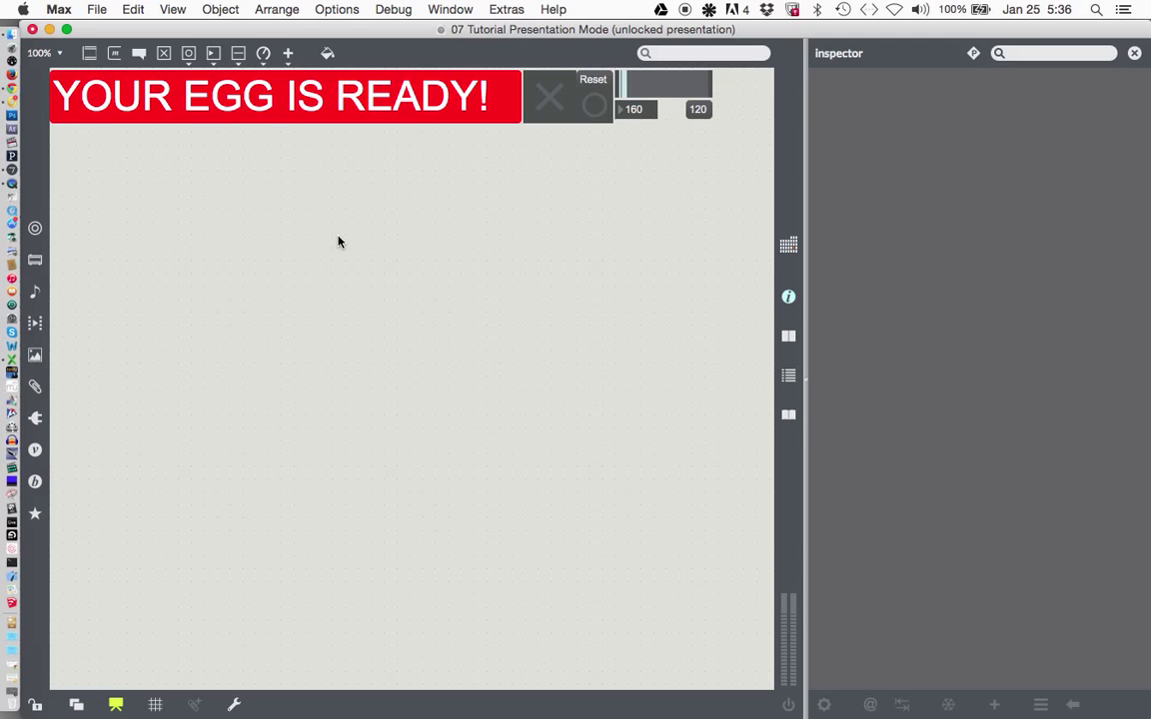
Step: Create a new 'panel' object from a new object box and select it
key(n)
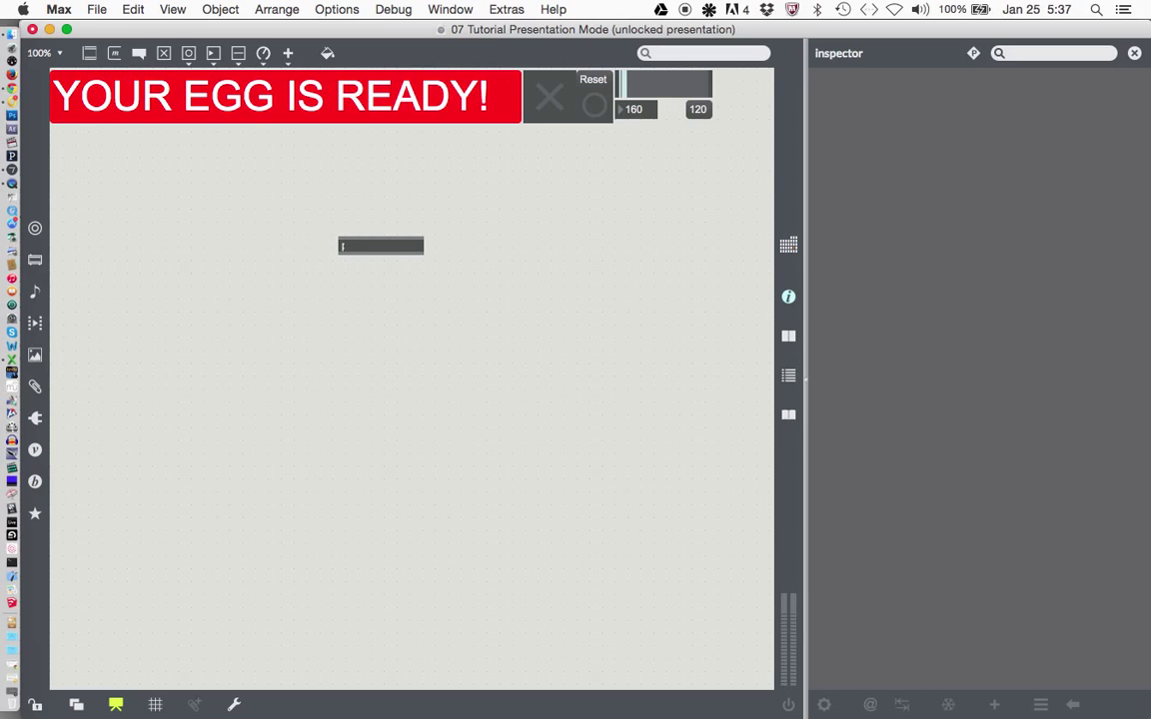
text(panel)
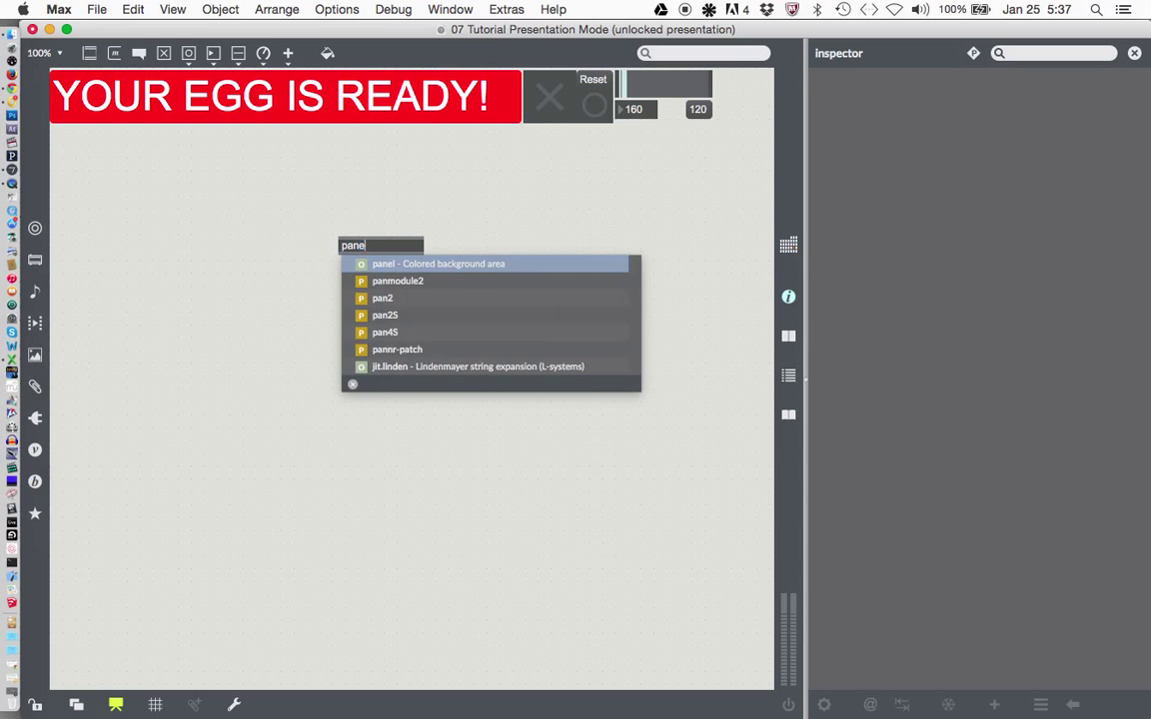
click(297, 272)
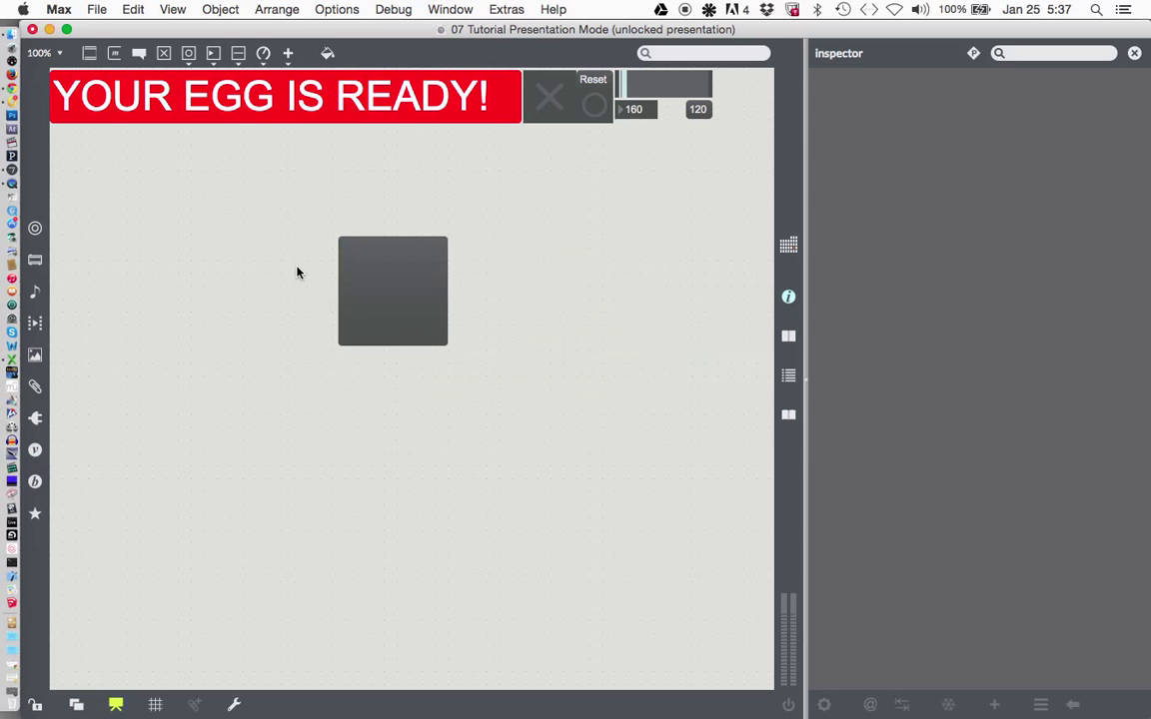
click(401, 279)
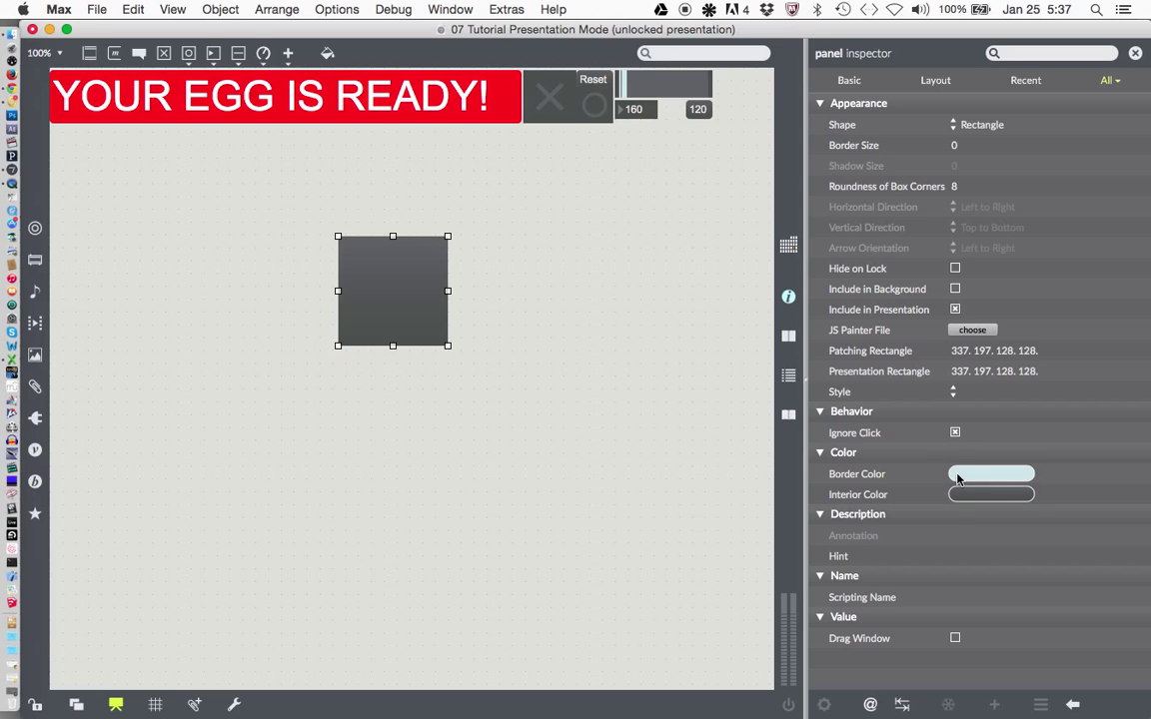
Step: Give the panel an ochre-yellow gradient interior colour
click(328, 54)
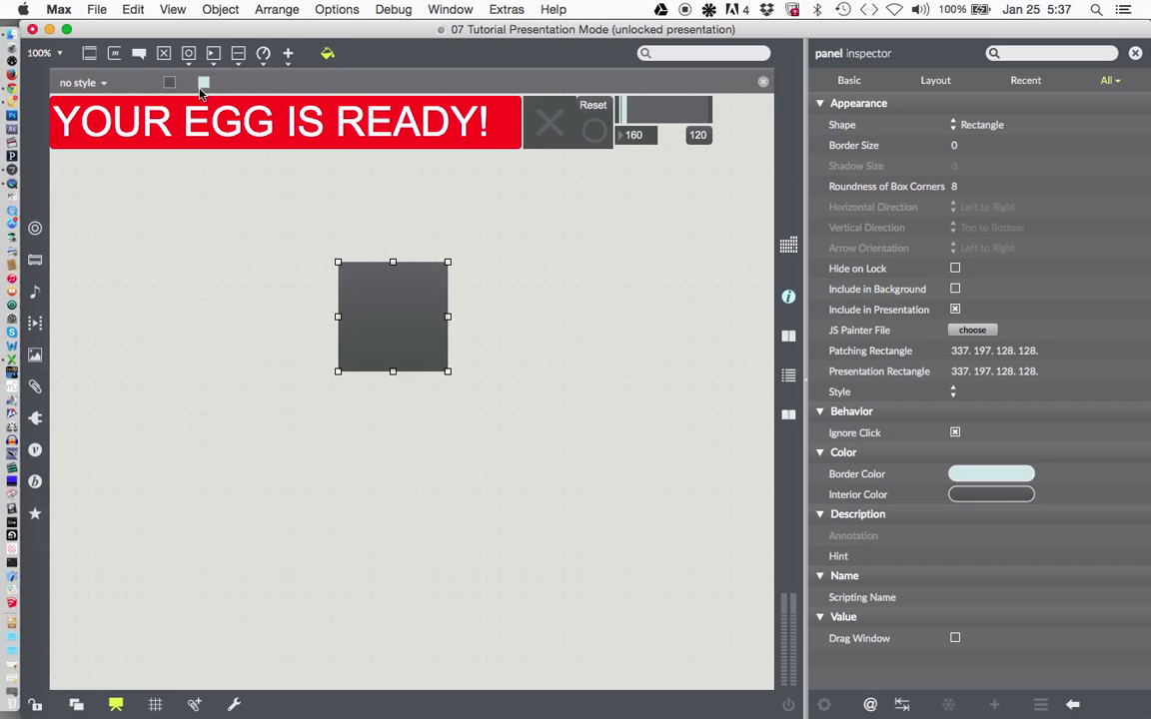
click(170, 83)
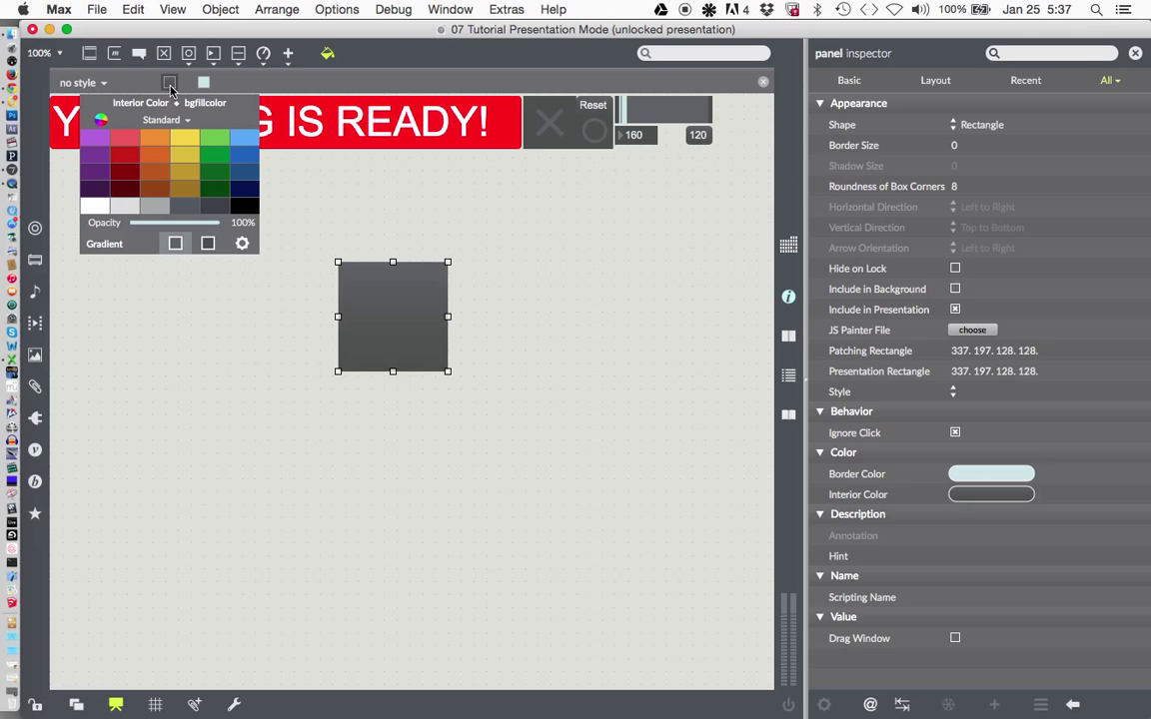
click(185, 160)
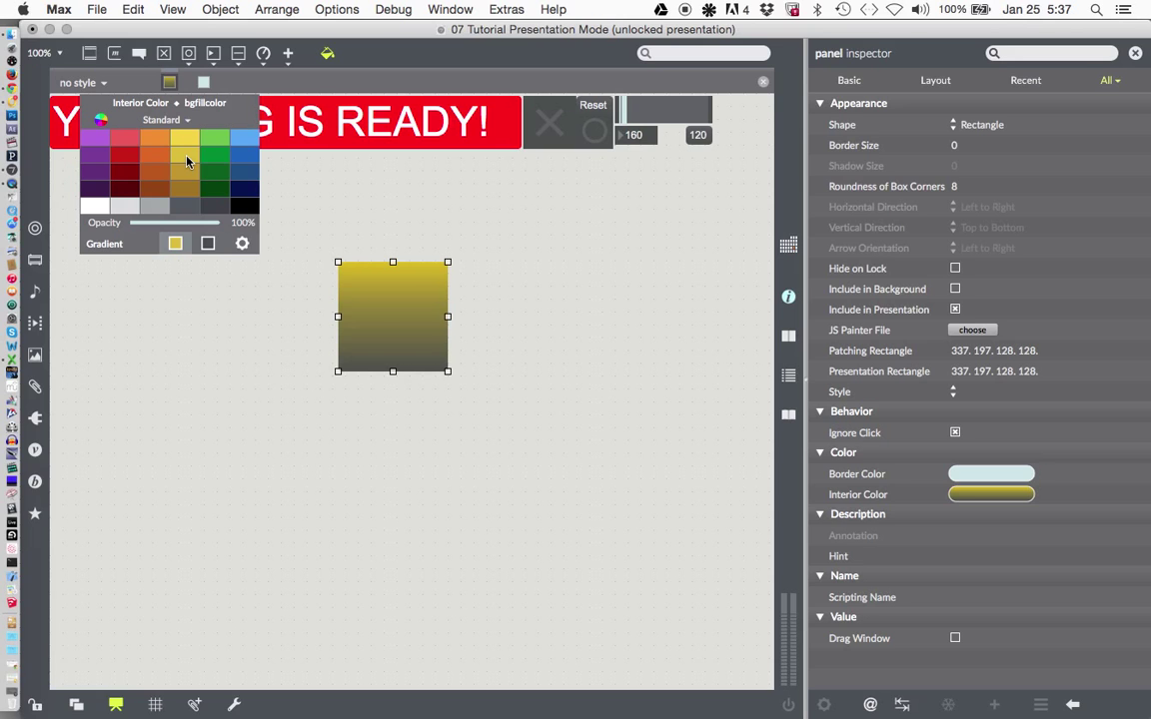
Step: Set the panel's border colour to orange
click(204, 84)
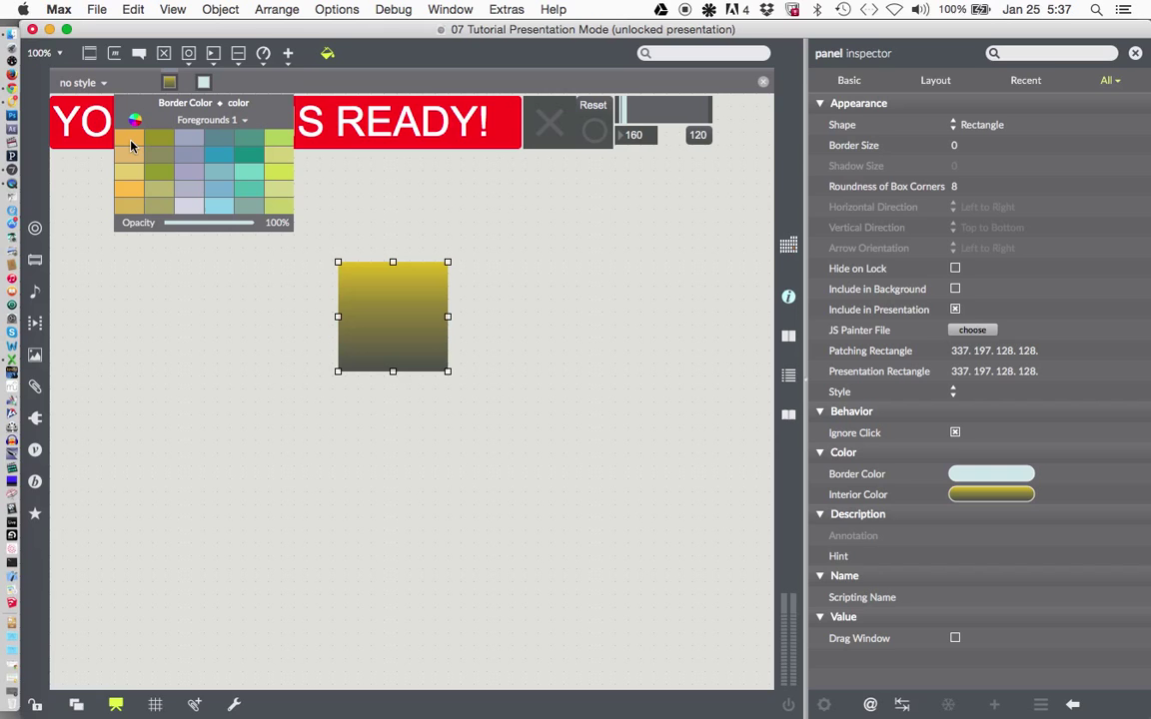
click(134, 193)
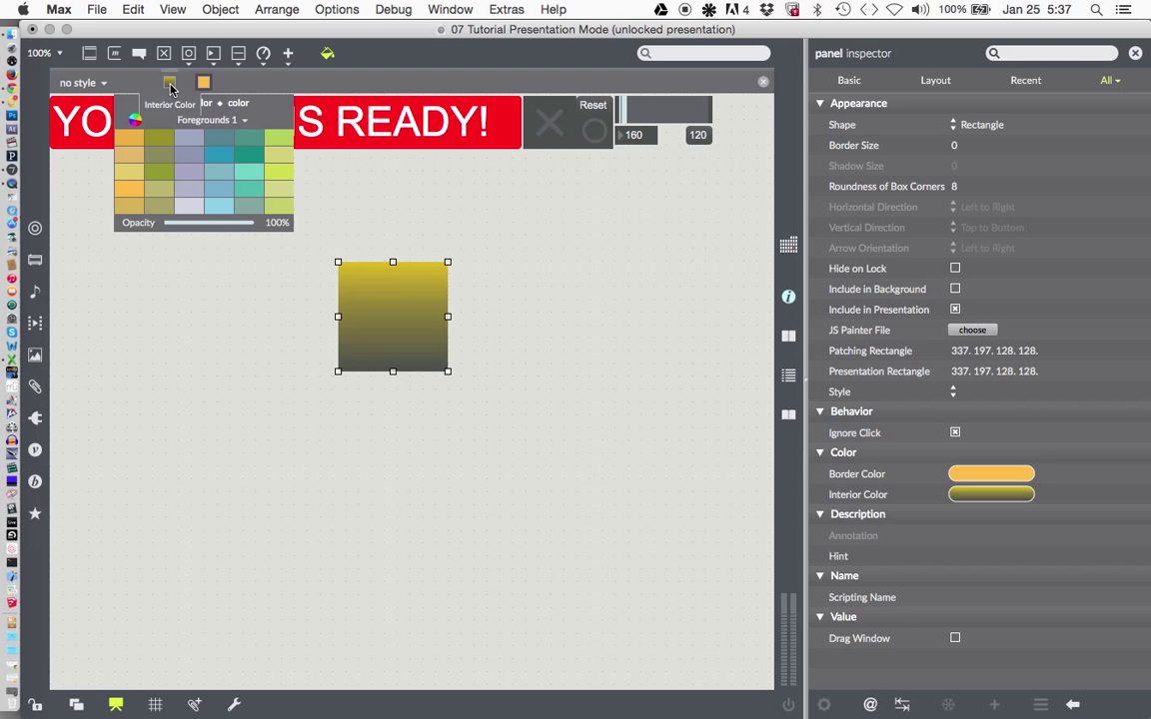
click(203, 81)
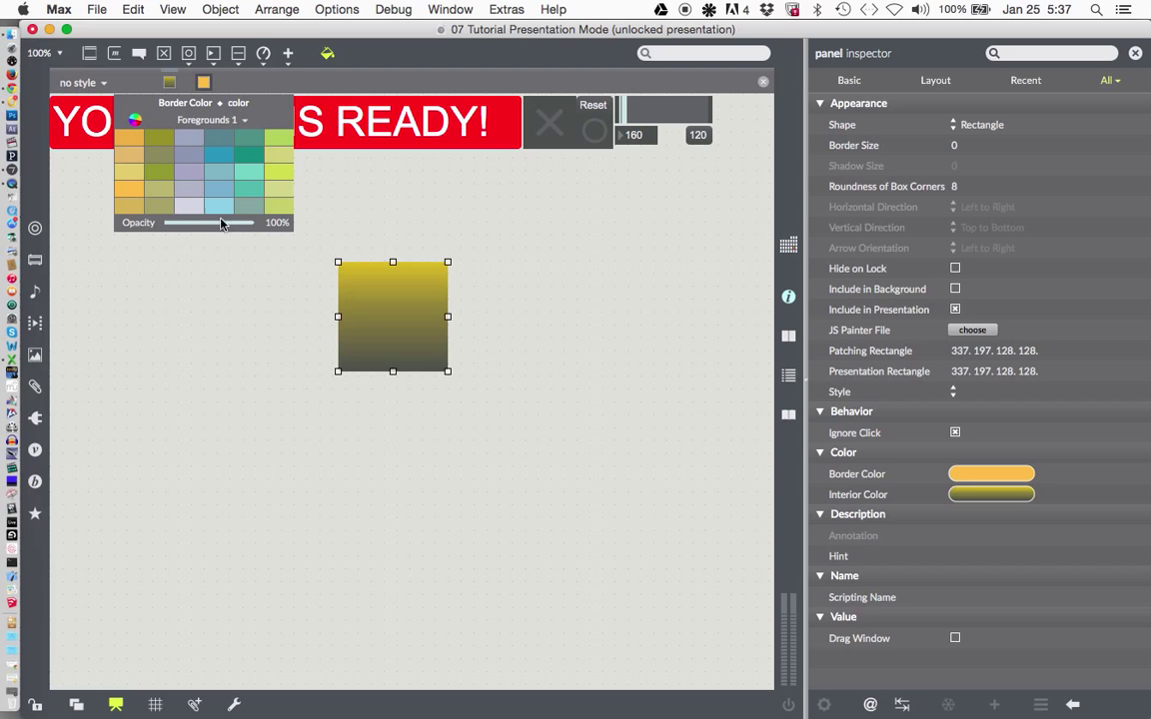
click(983, 494)
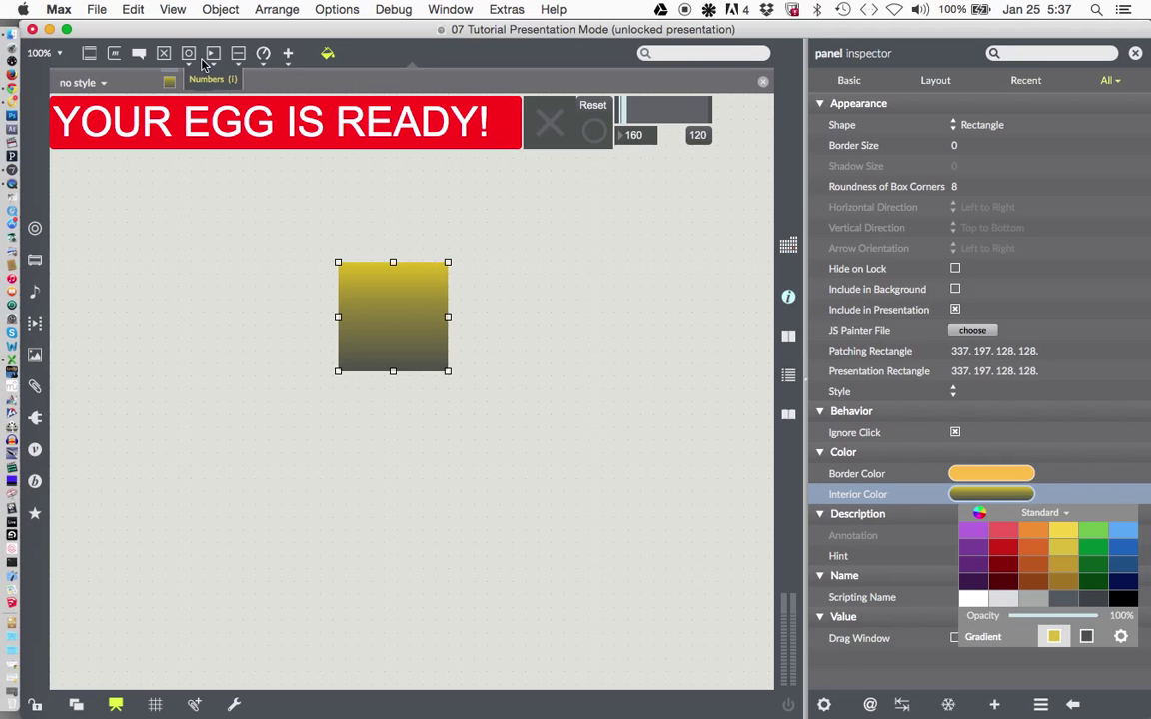
Step: Change the gradient's end colour from grey to a dark brown-gold
click(170, 85)
click(170, 85)
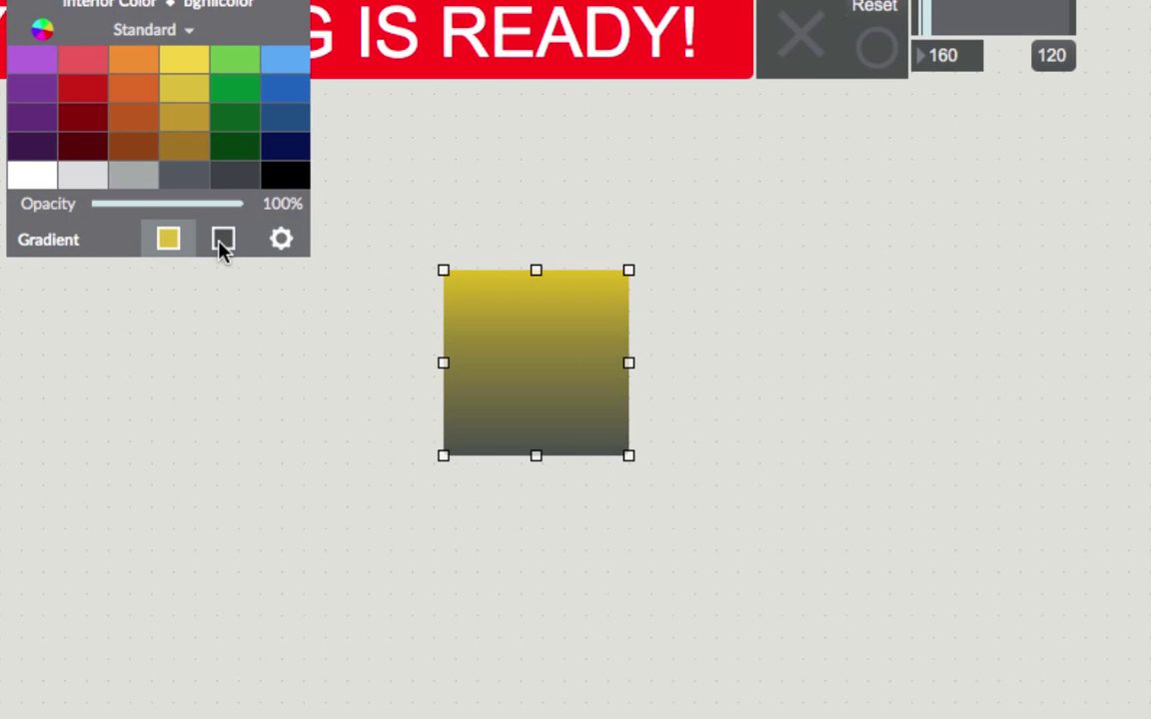
click(221, 240)
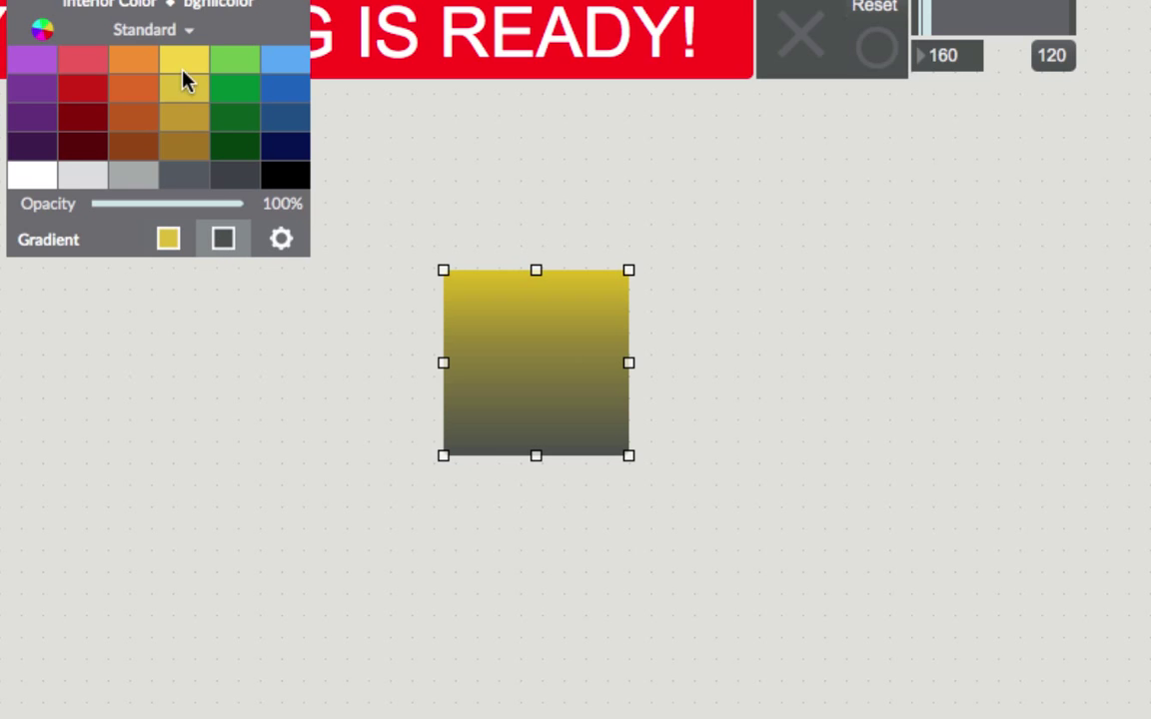
click(182, 127)
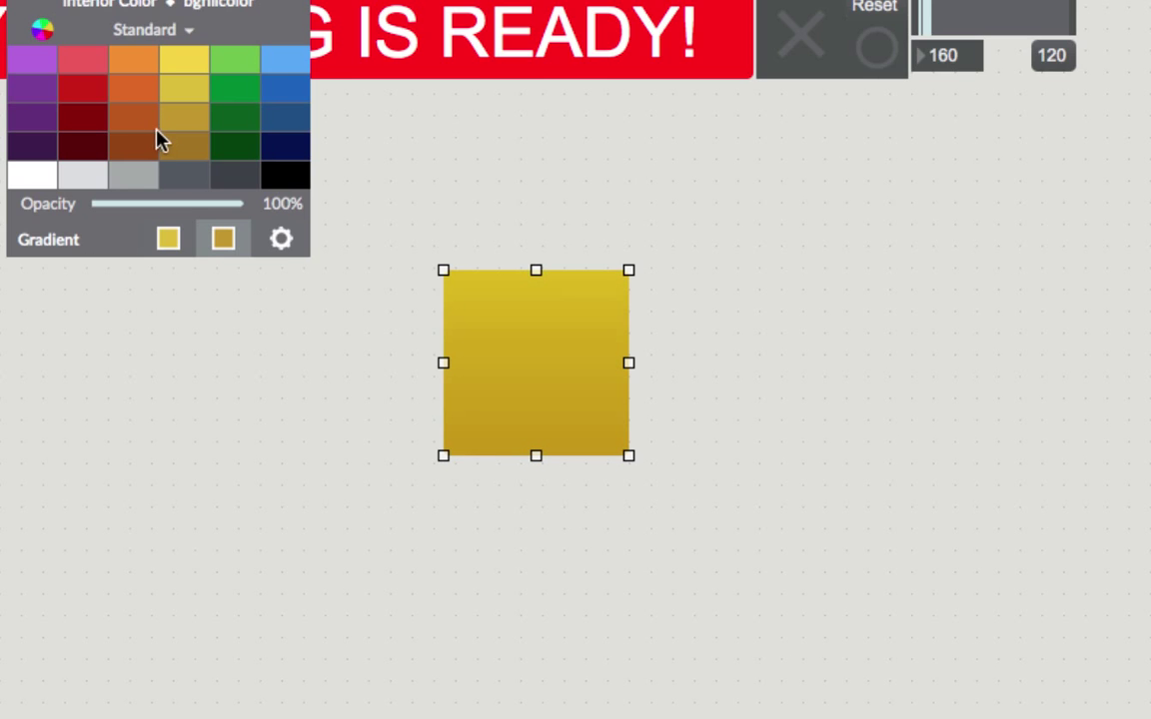
click(182, 150)
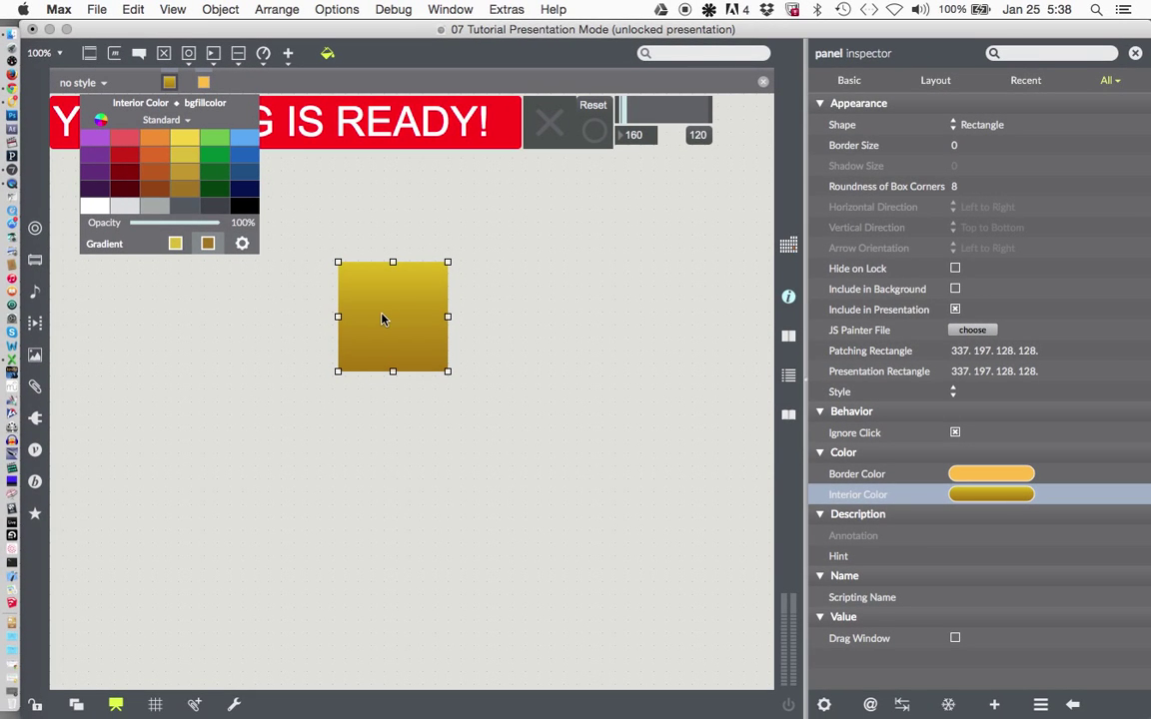
Step: Move the panel top-left, enlarge it to 584 × 227, and send it to back
click(333, 233)
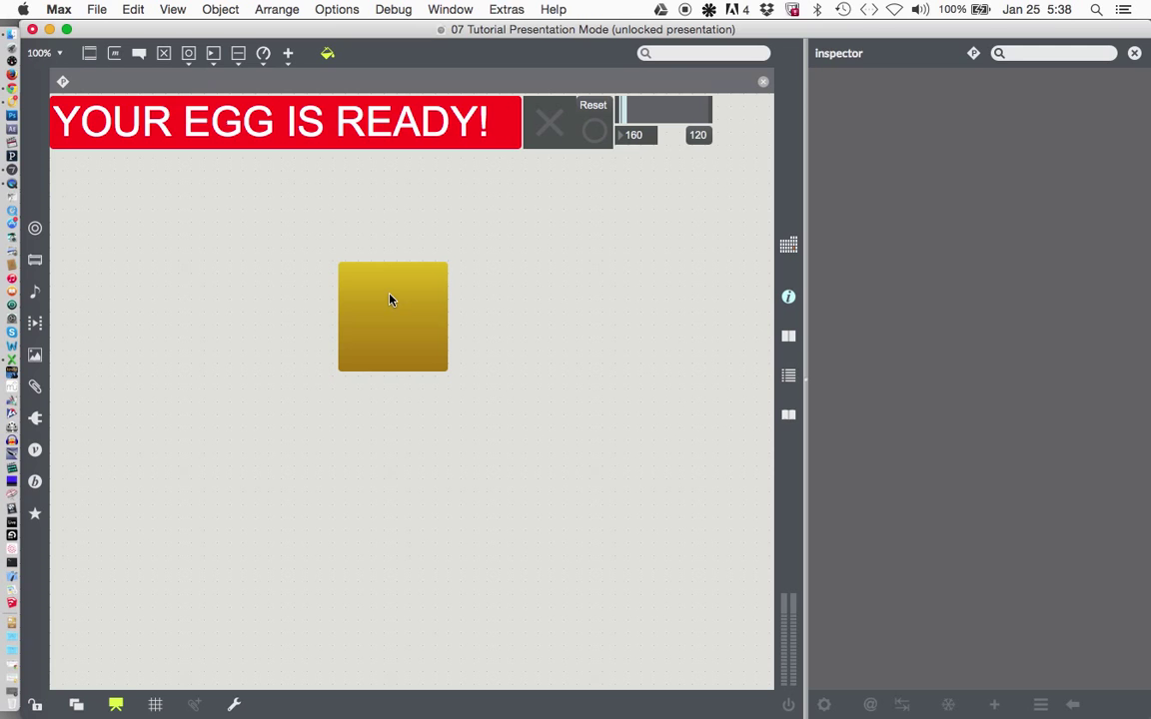
drag(398, 322, 111, 152)
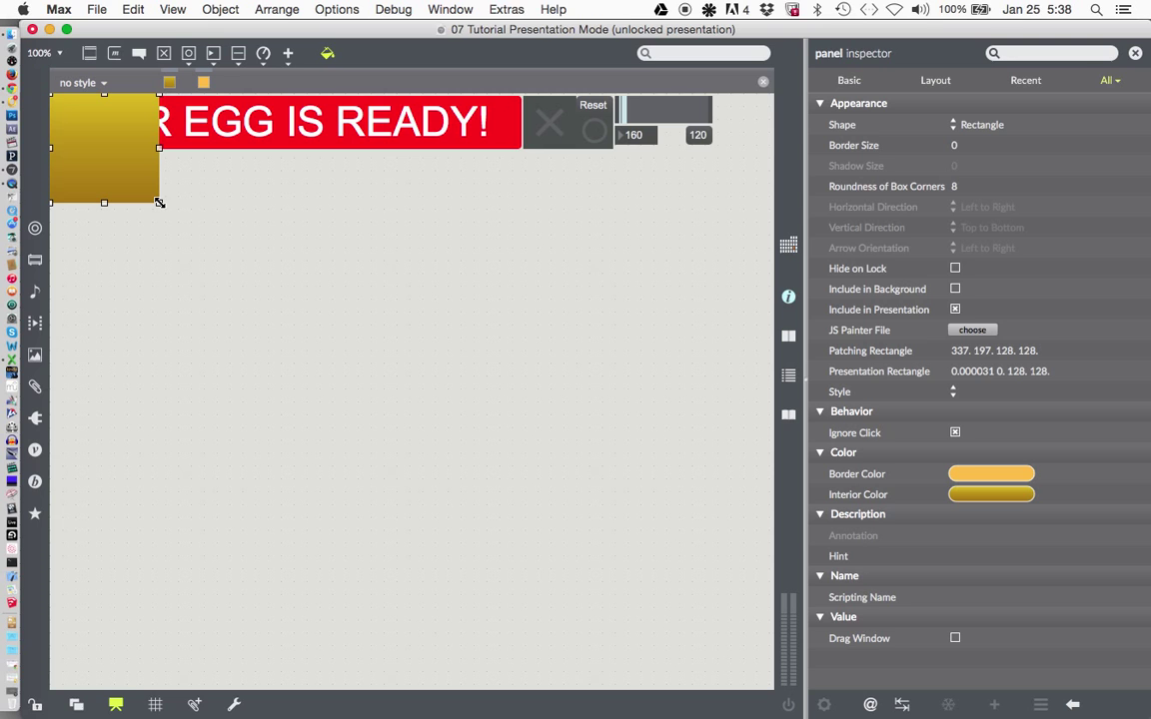
drag(158, 203, 551, 288)
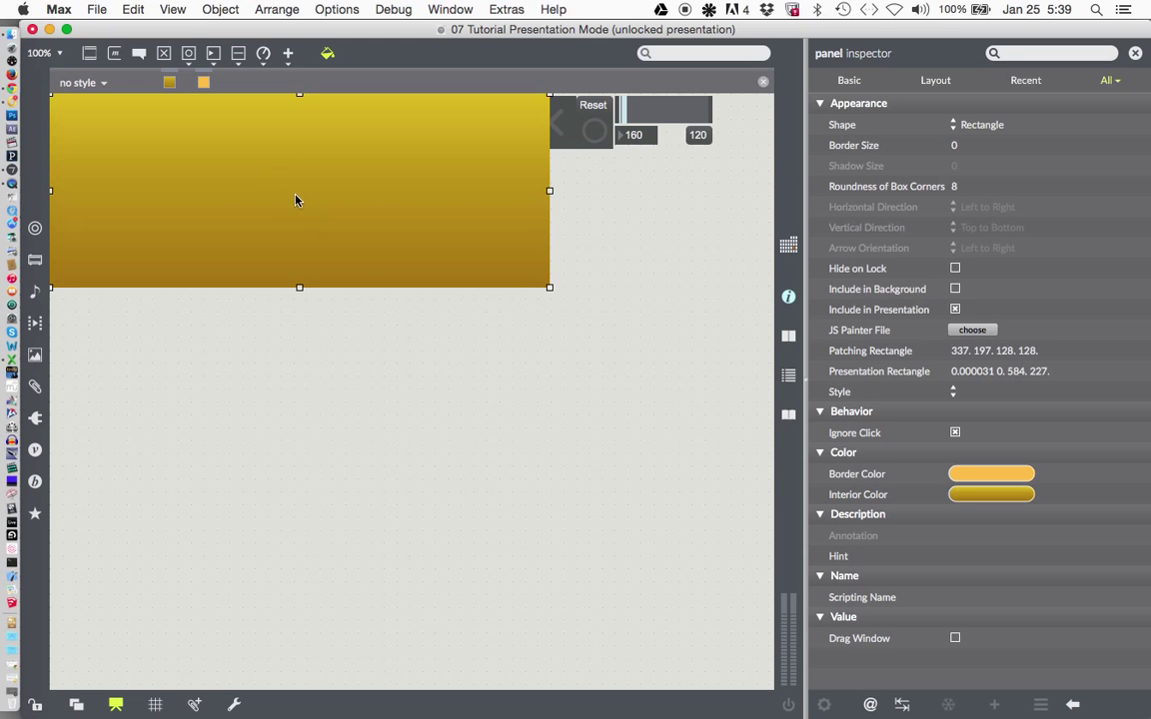
click(279, 10)
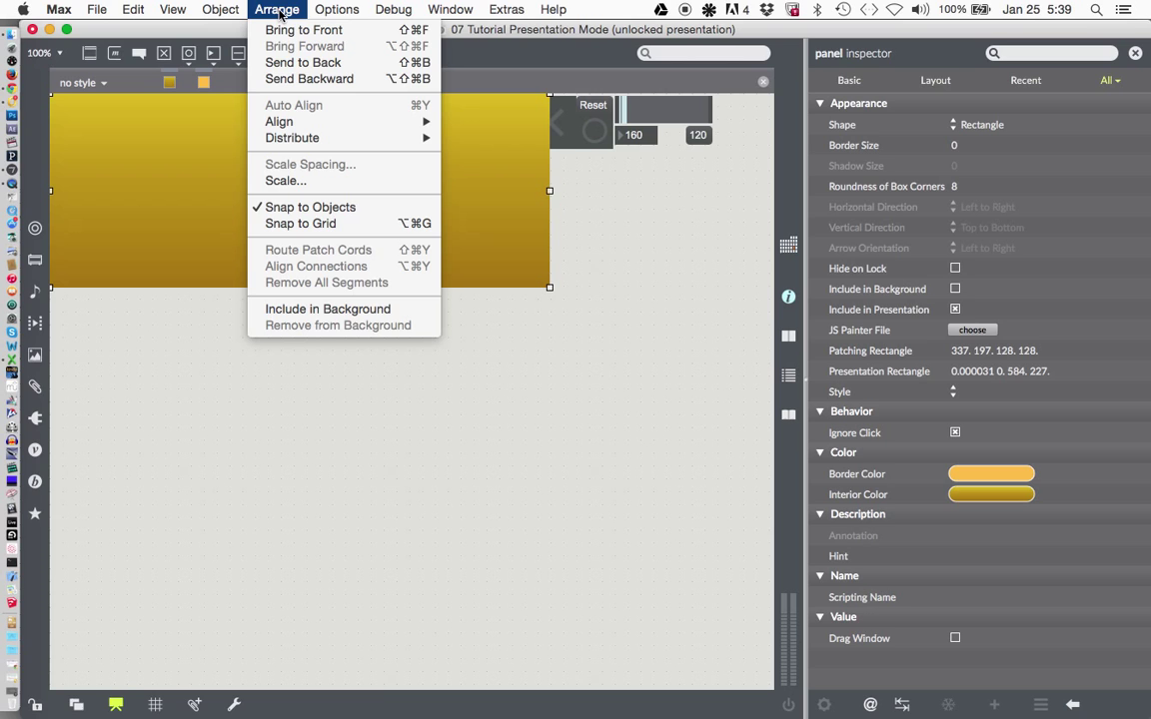
click(280, 64)
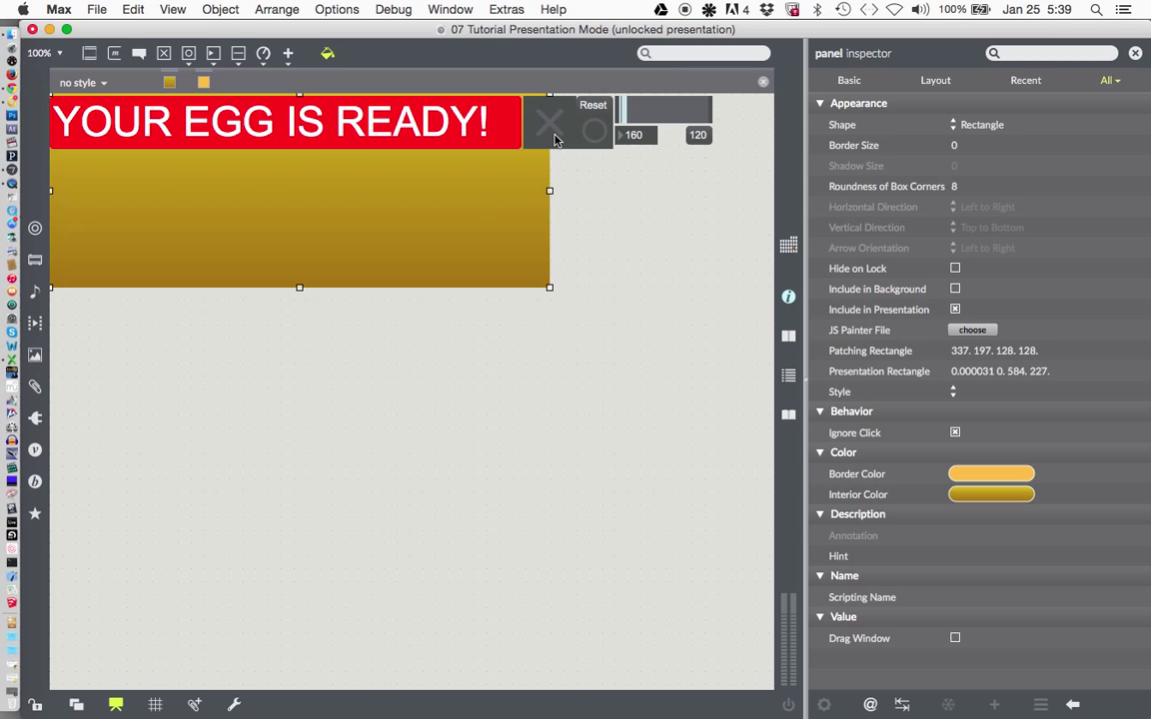
Step: Move the toggle, round button and slider onto the yellow panel, nudging the banner slightly
drag(552, 125, 101, 217)
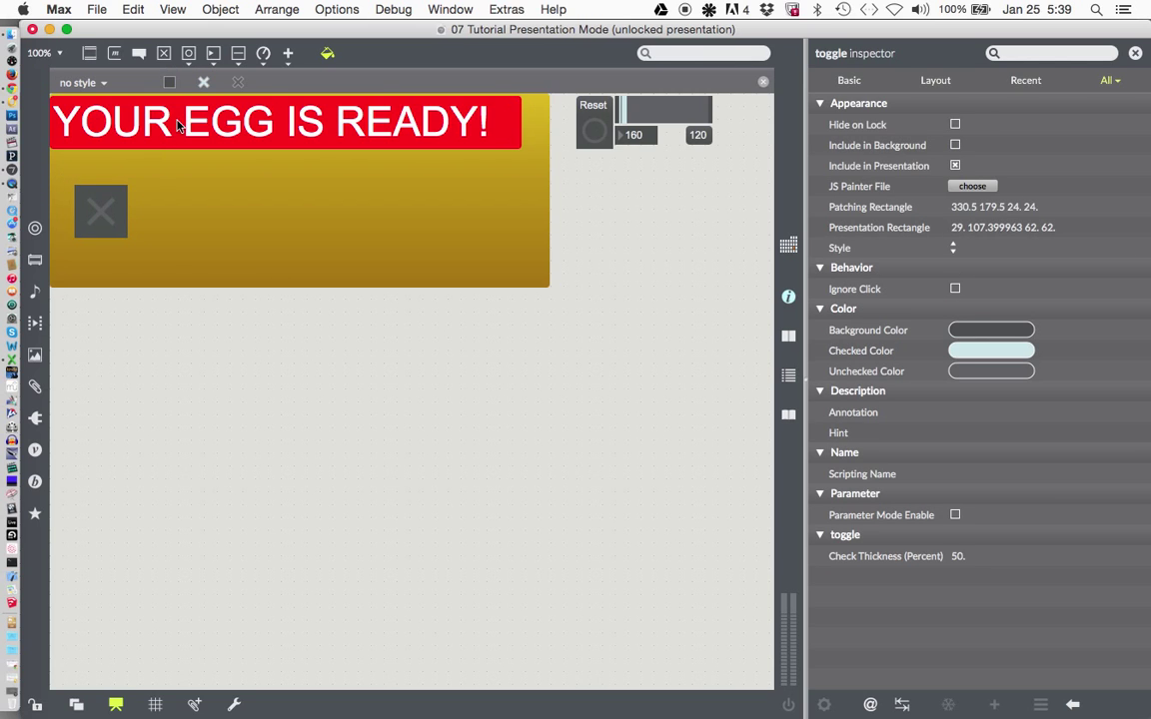
mouse_move(177, 124)
mouse_down()
mouse_move(198, 130)
mouse_move(188, 133)
mouse_up()
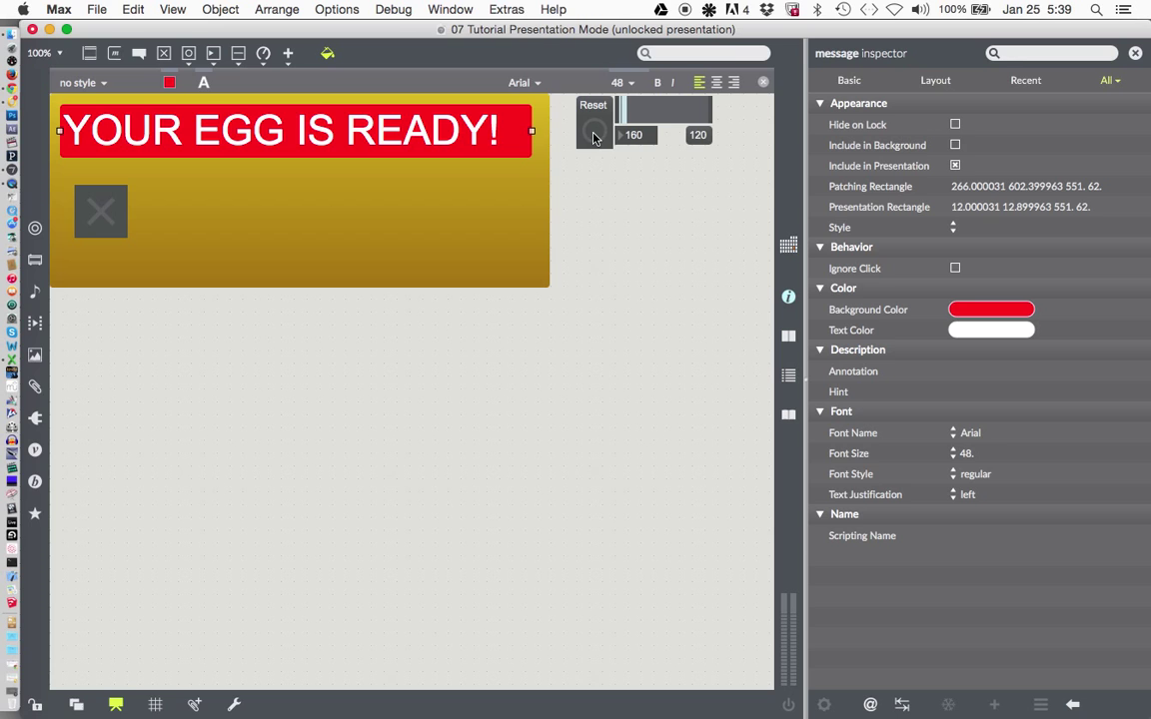
drag(593, 137, 166, 220)
click(647, 113)
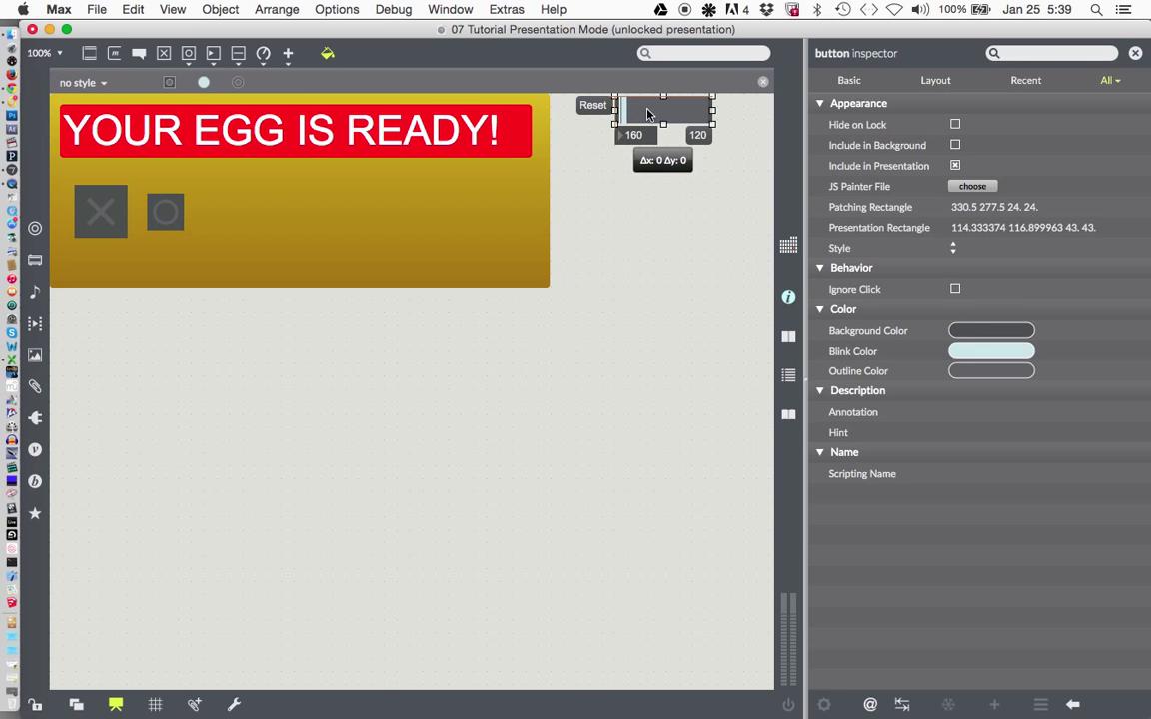
drag(646, 113, 232, 214)
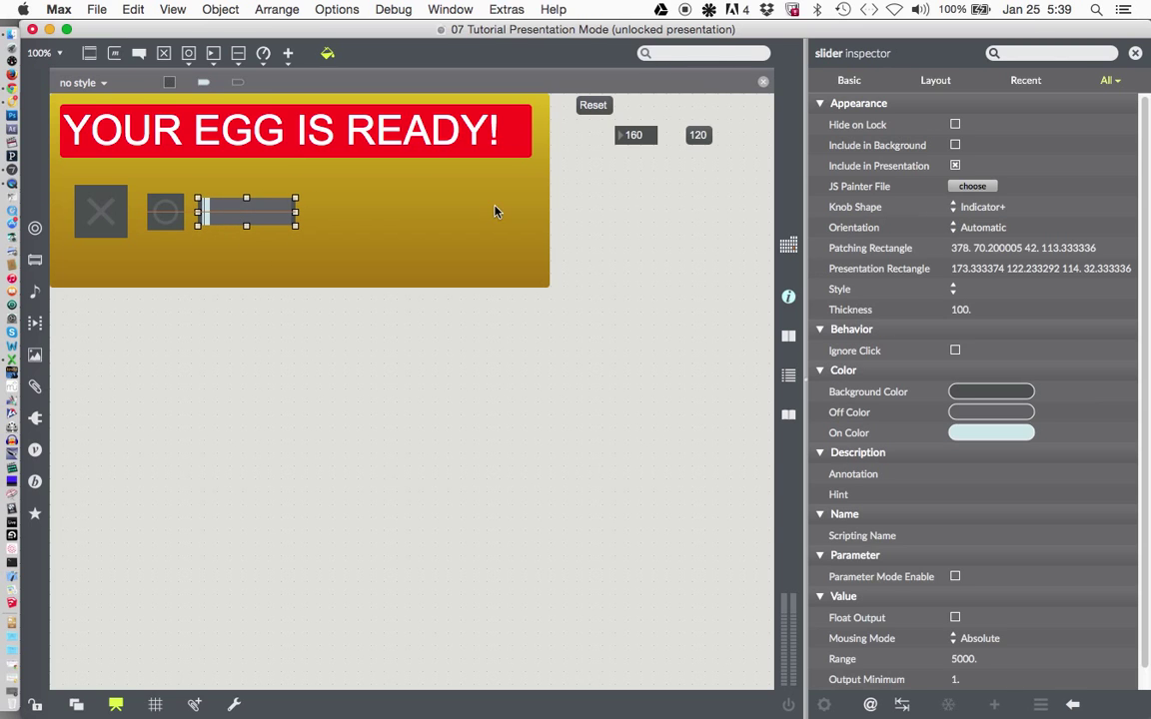
Step: Place the 160 and 120 number boxes and the Reset message on the panel near the slider
click(639, 137)
drag(476, 197, 257, 240)
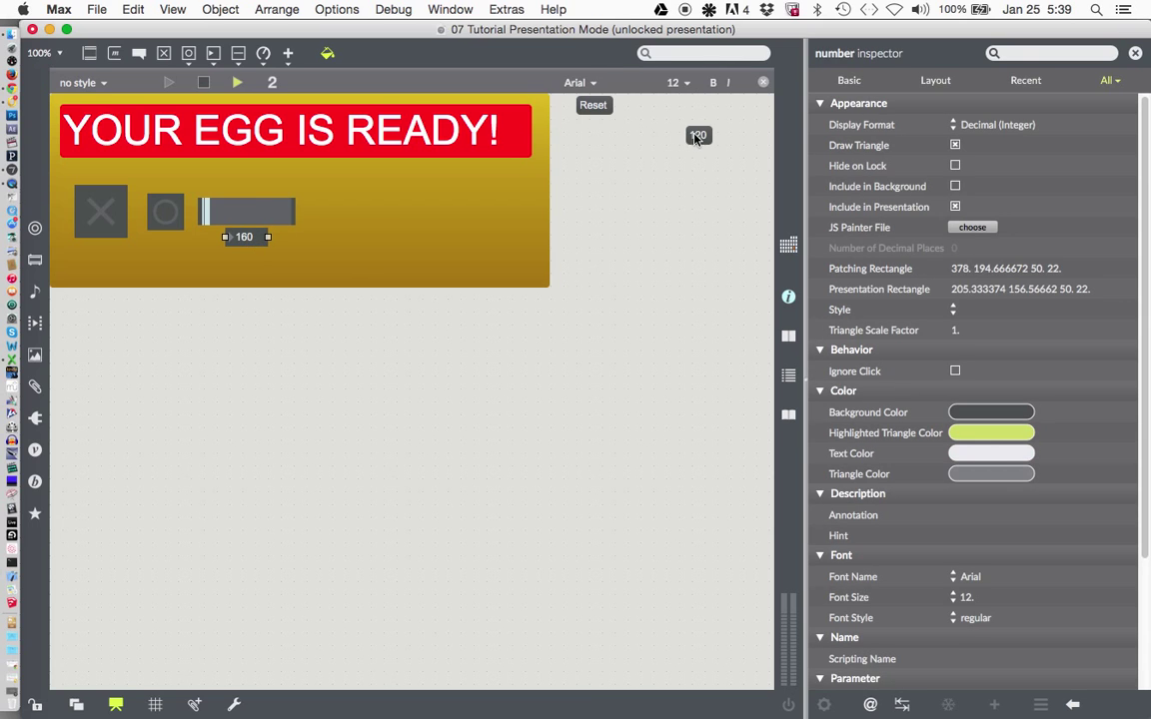
drag(697, 138, 518, 265)
click(591, 106)
drag(589, 116, 324, 215)
click(346, 331)
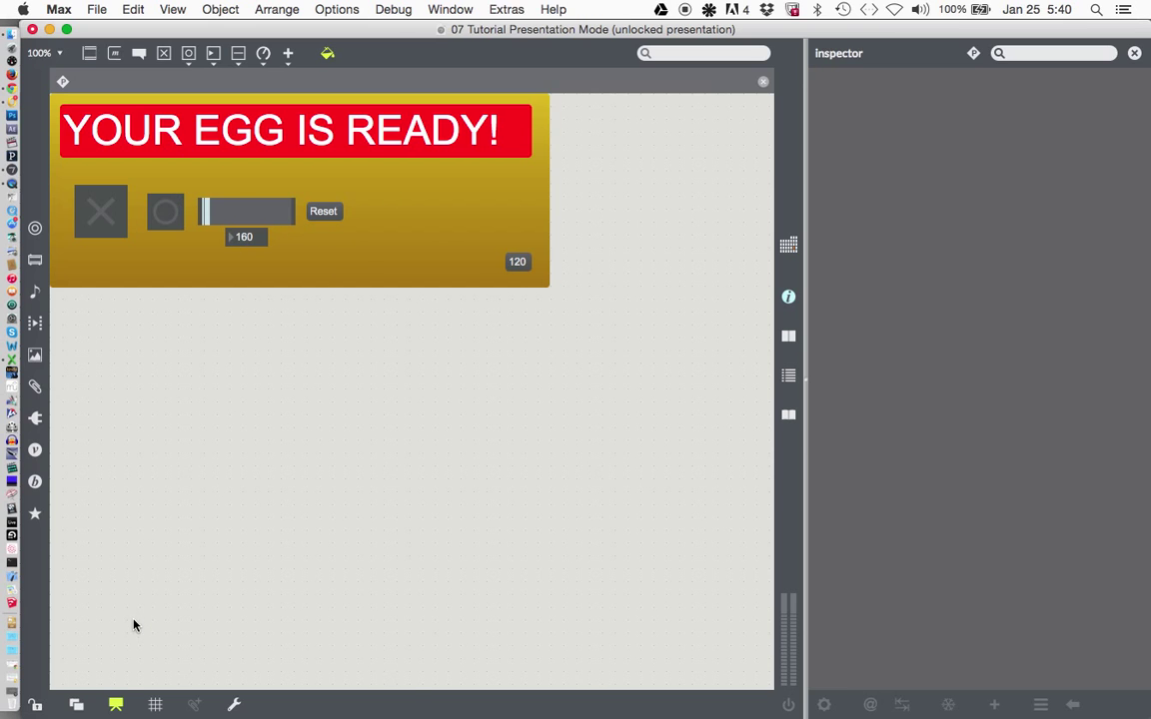
click(115, 705)
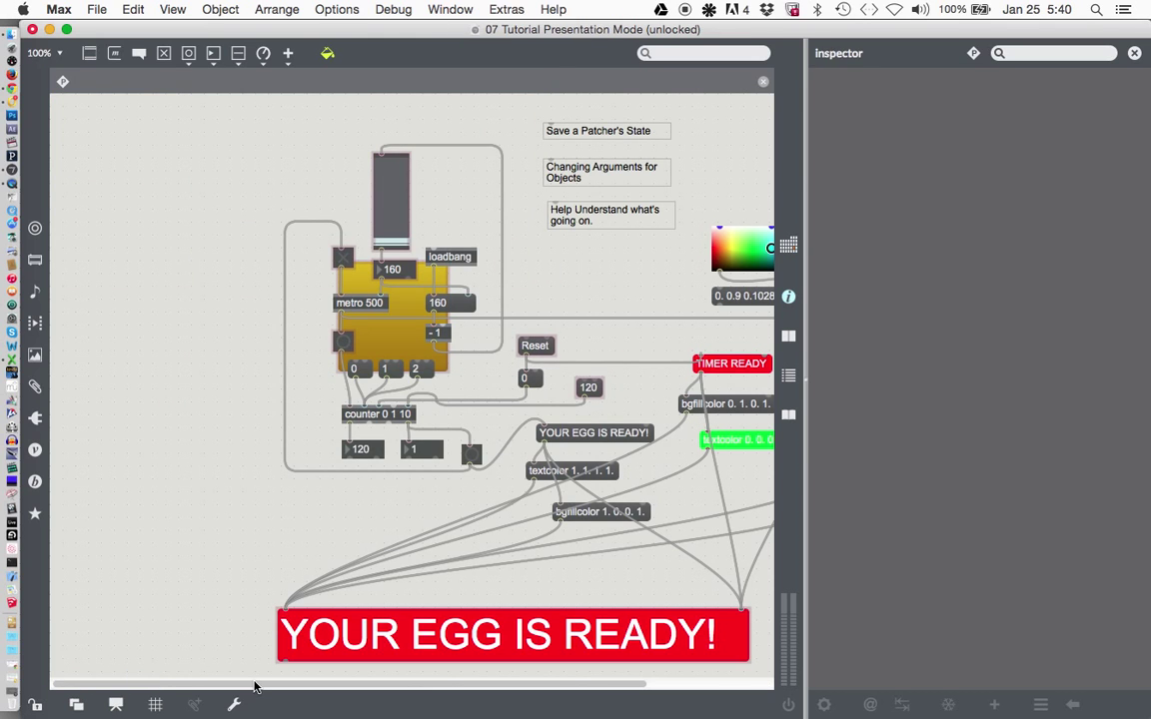
scroll(267, 606, right, 5)
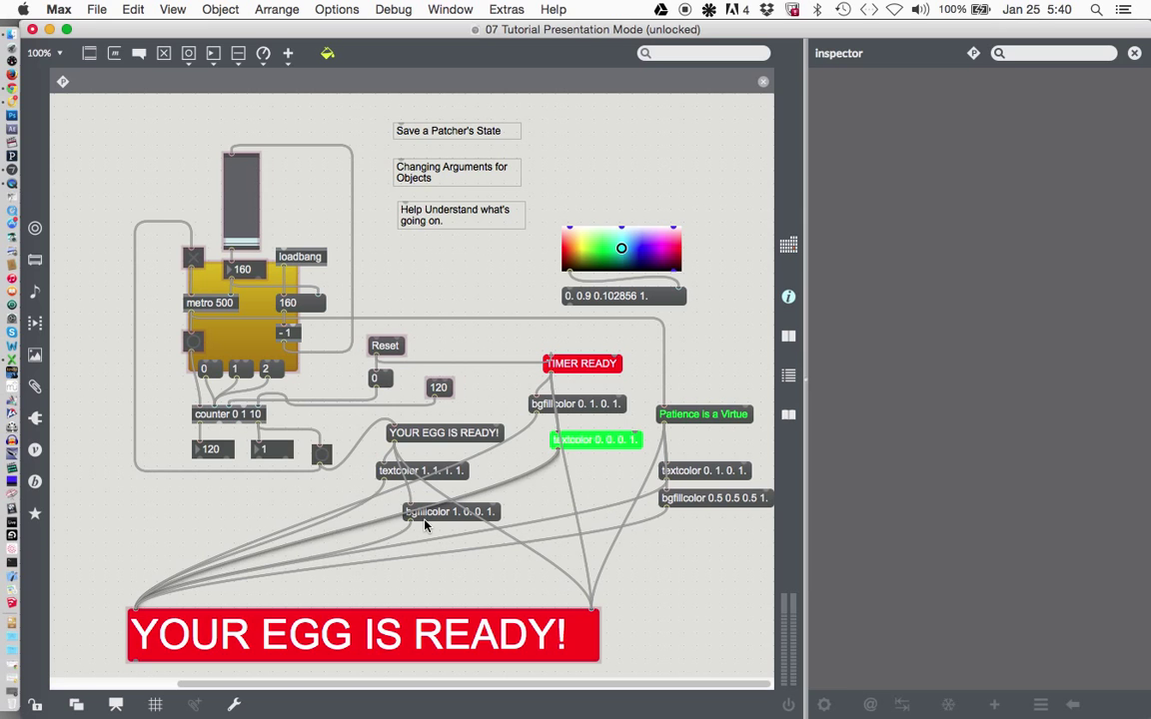
click(116, 706)
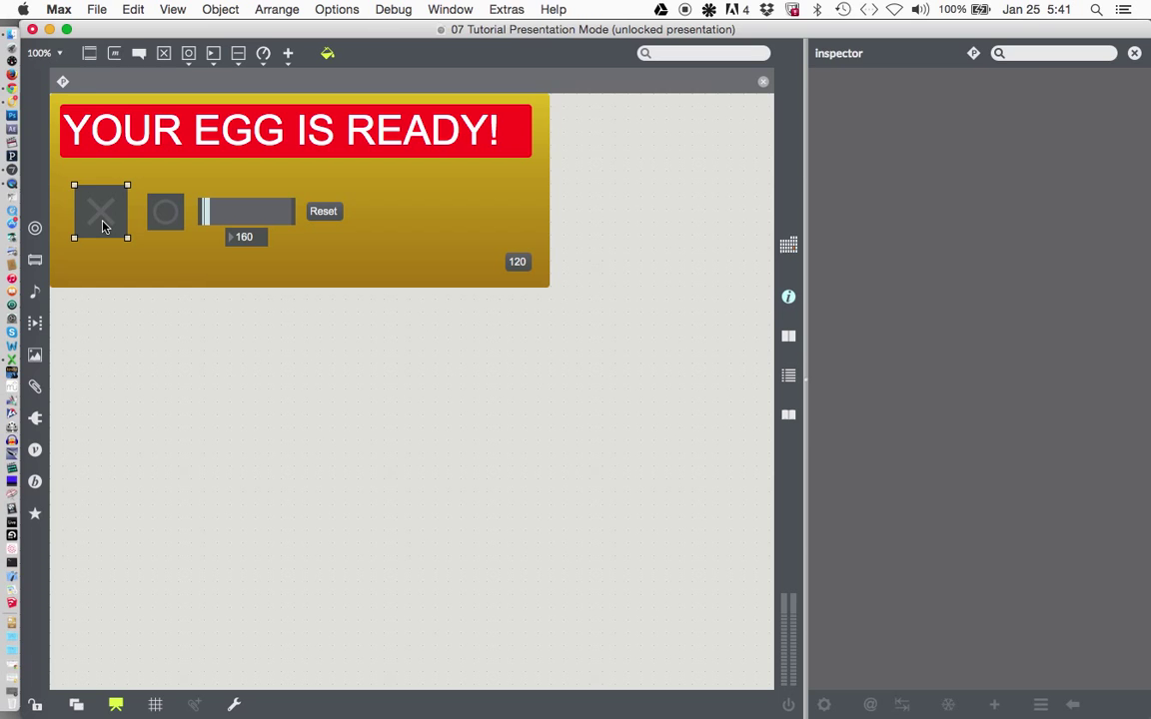
Step: Lock the patcher, toggle the timer off and back on, and drag the slider to 818
key(super+e)
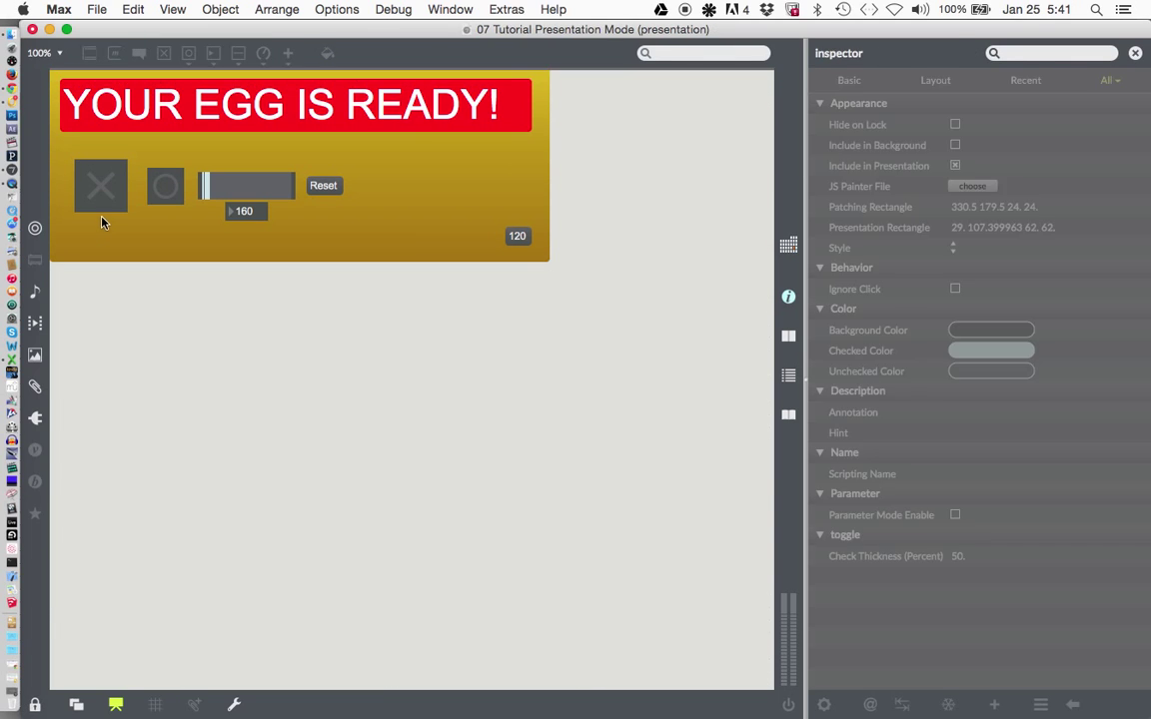
click(99, 196)
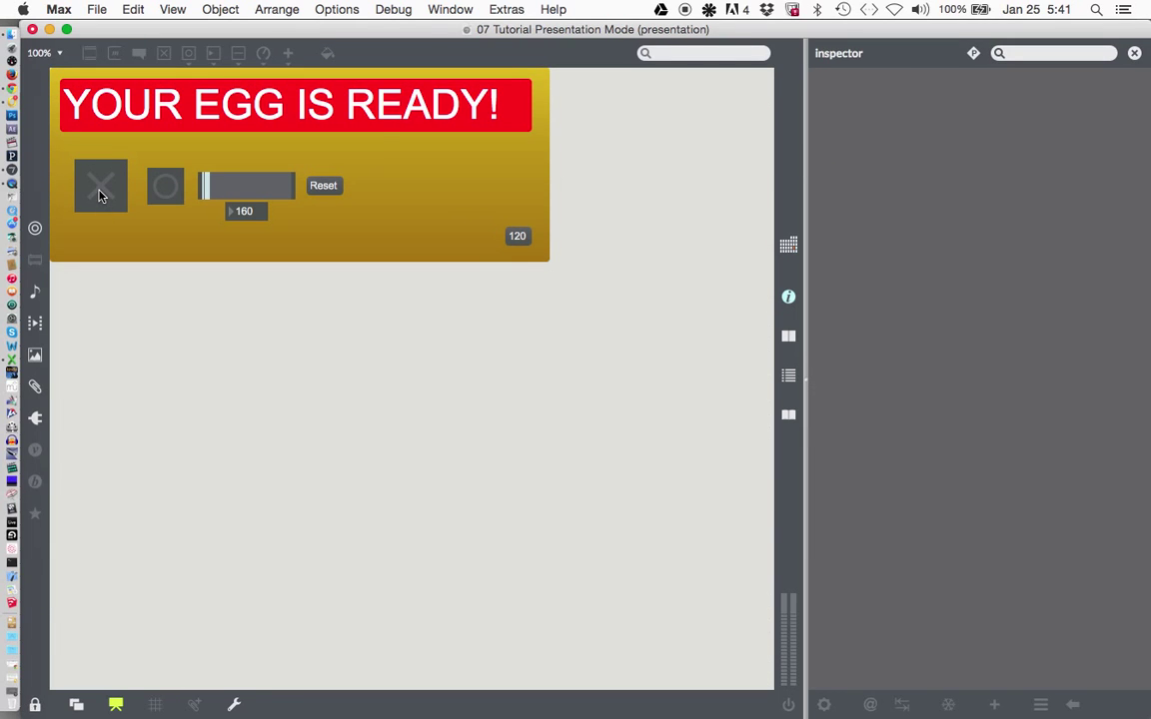
click(99, 196)
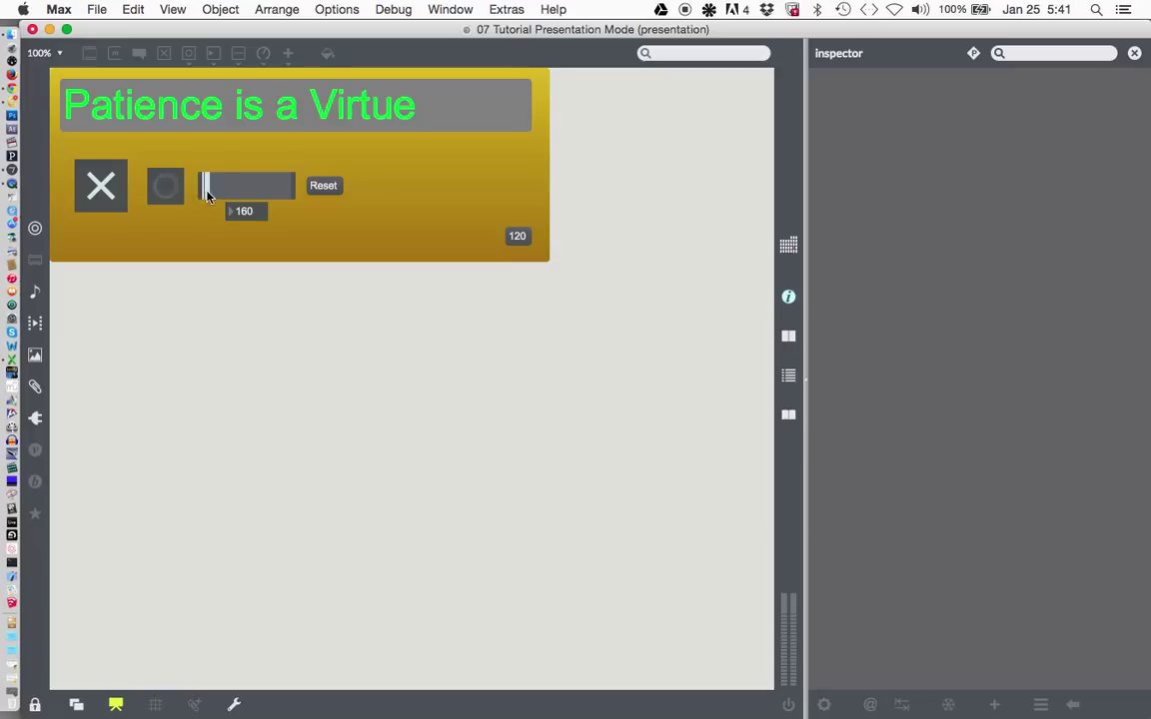
drag(207, 195, 219, 195)
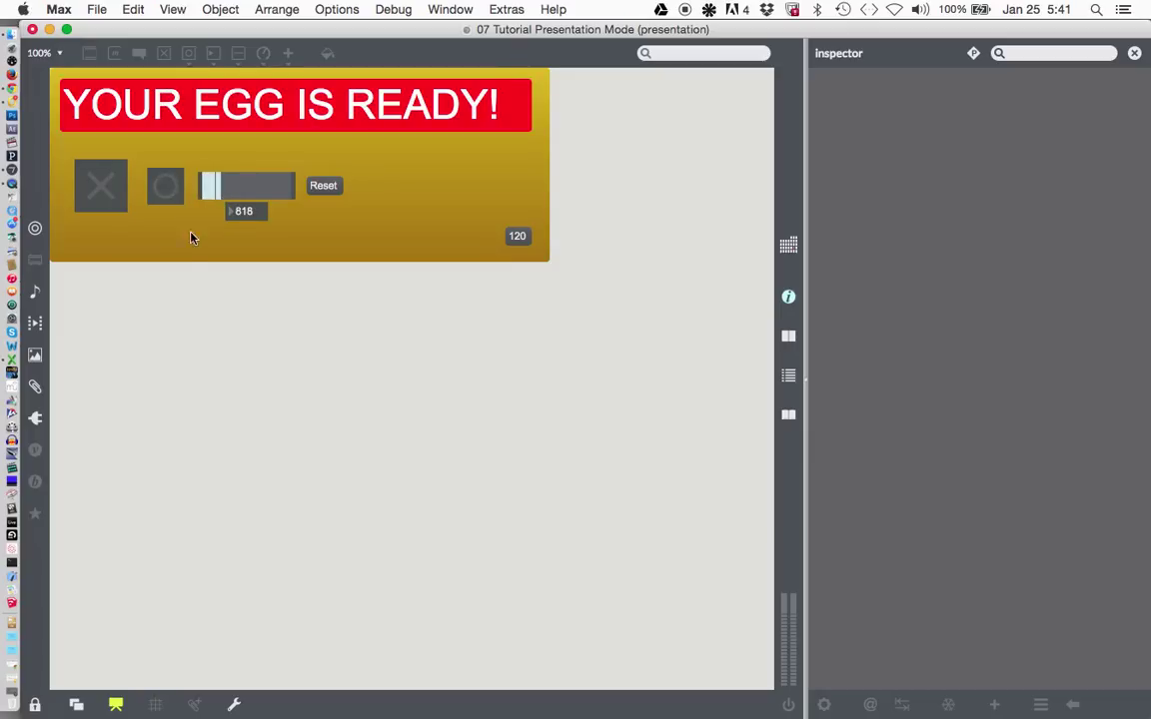